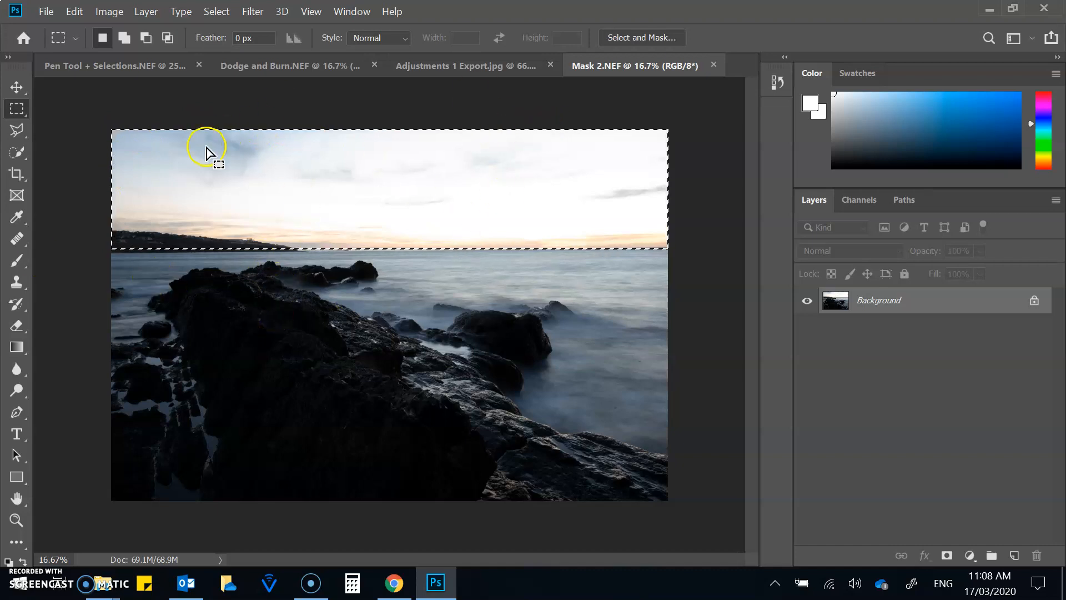
# - Draw an elliptical selection over the foreground rocks with the Elliptical Marquee tool
pyautogui.click(17, 108)
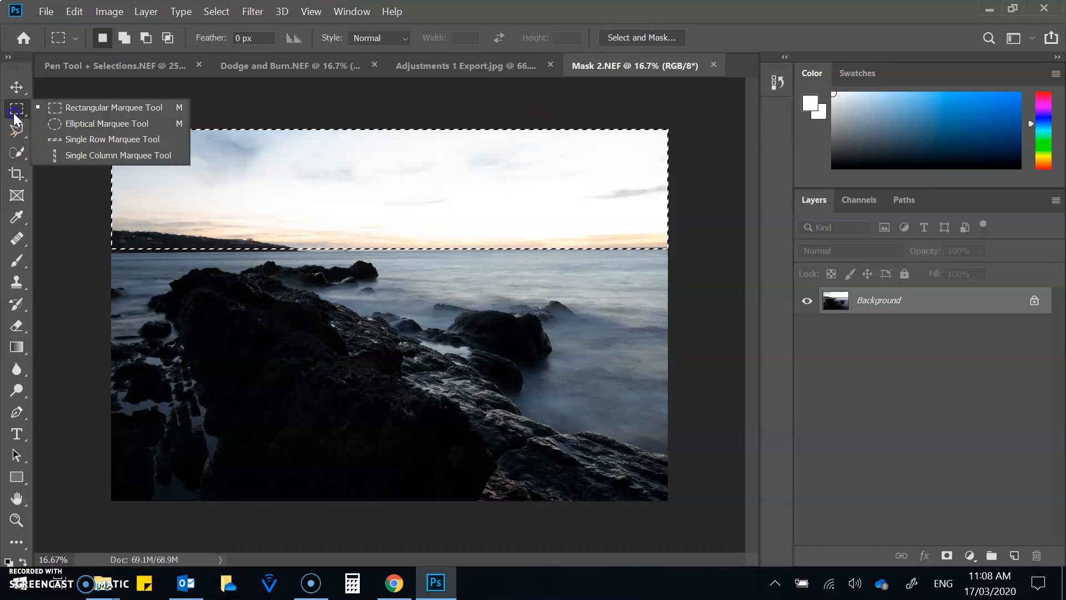
pyautogui.click(43, 123)
pyautogui.moveTo(226, 283); pyautogui.dragTo(516, 460)
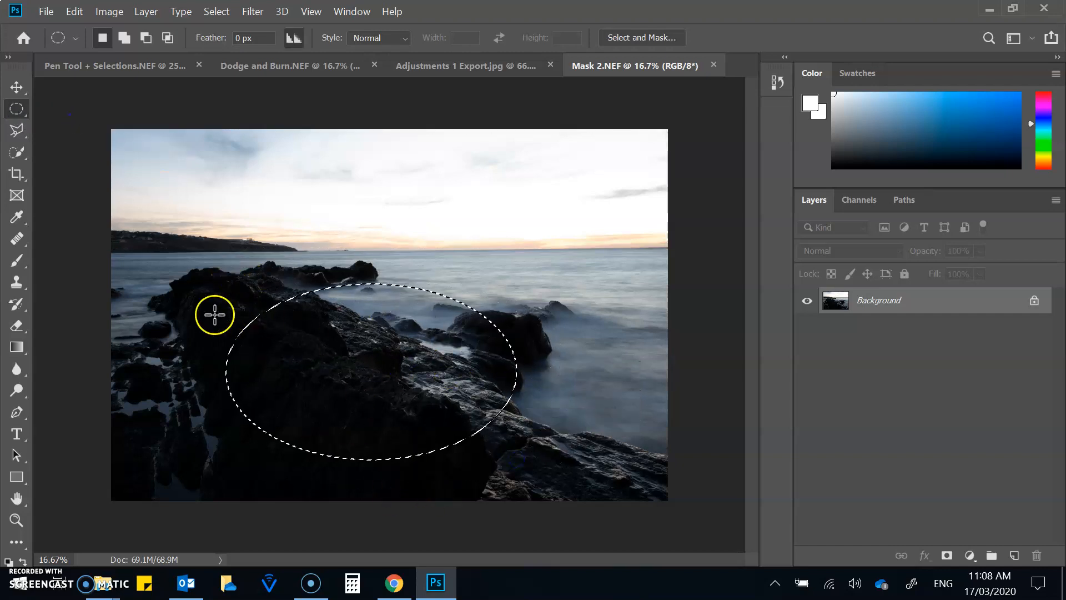
# - Select the sky down to the horizon with the Rectangular Marquee tool, clear it, and try another rectangle across sky and sea before deselecting
pyautogui.click(27, 121)
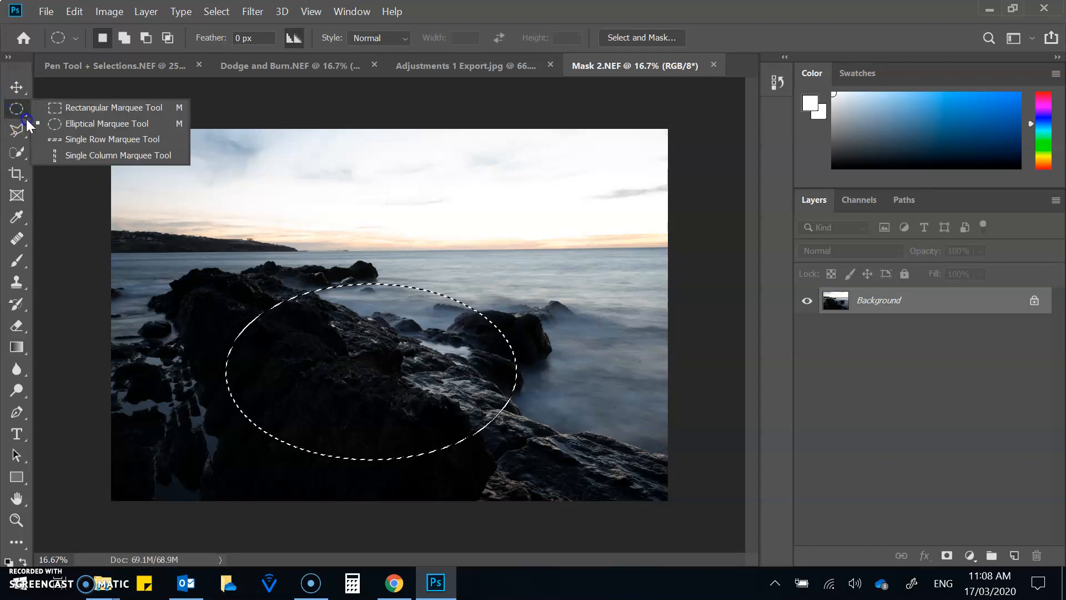
pyautogui.click(69, 107)
pyautogui.moveTo(106, 114); pyautogui.dragTo(682, 249)
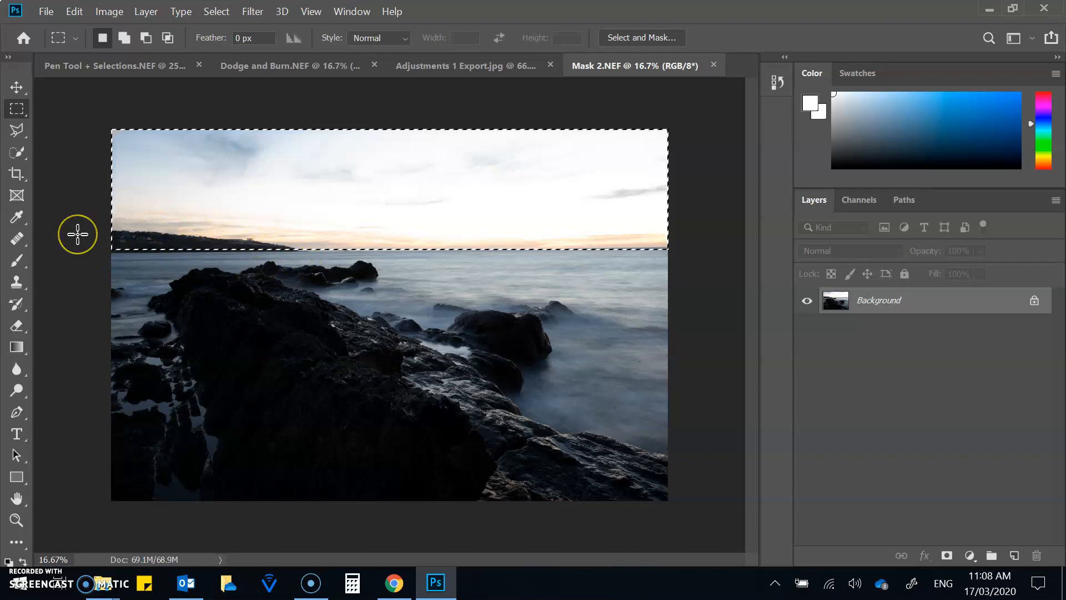
pyautogui.click(253, 258)
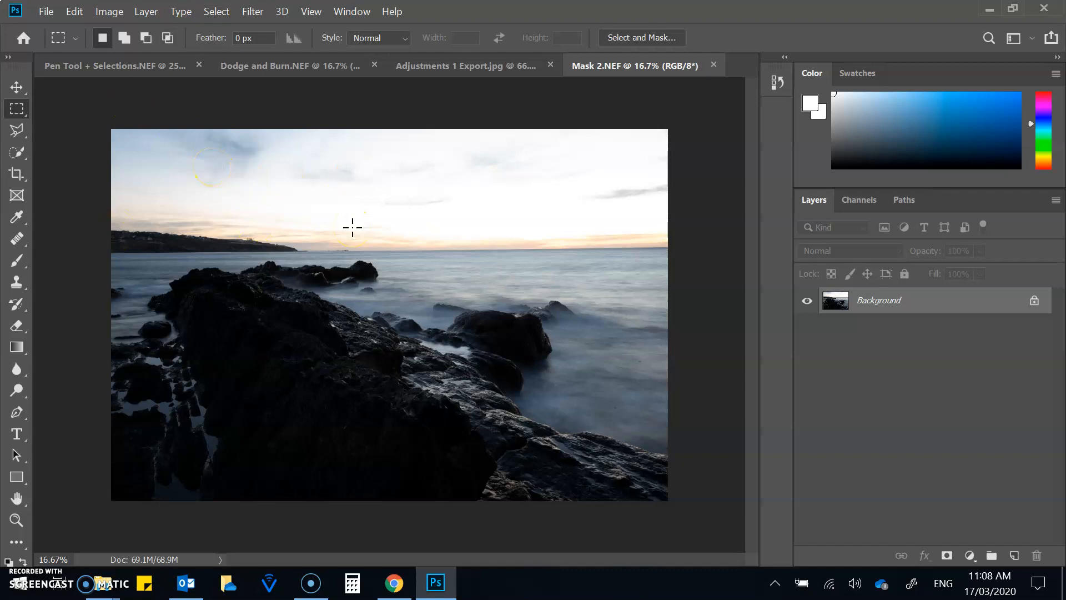
pyautogui.moveTo(244, 179); pyautogui.dragTo(492, 308)
pyautogui.click(492, 308)
# - Outline a loose freehand area of the sky with the Lasso tool and clear the selection
pyautogui.moveTo(21, 133); pyautogui.dragTo(69, 131)
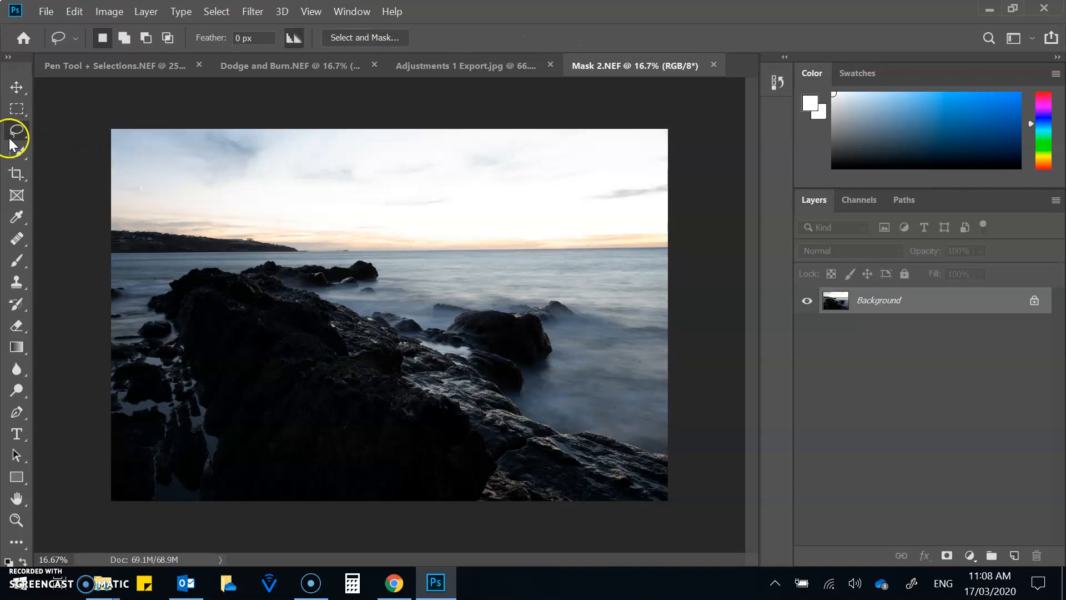
pyautogui.moveTo(120, 143)
pyautogui.mouseDown()
pyautogui.moveTo(264, 240)
pyautogui.moveTo(395, 241)
pyautogui.moveTo(459, 267)
pyautogui.moveTo(634, 263)
pyautogui.moveTo(555, 184)
pyautogui.moveTo(400, 156)
pyautogui.moveTo(157, 156)
pyautogui.moveTo(120, 142)
pyautogui.mouseUp()
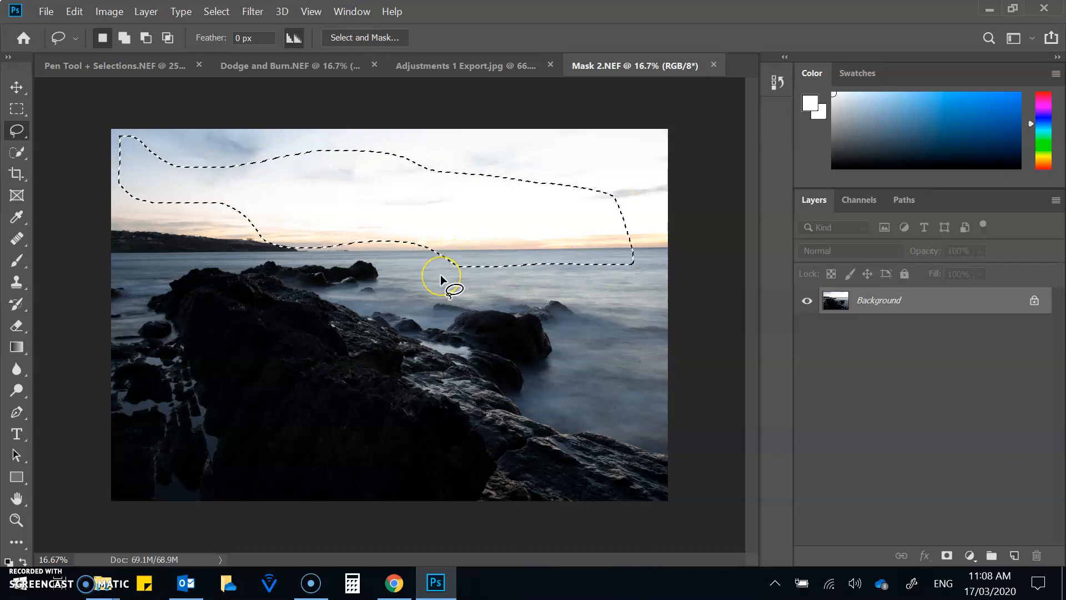
pyautogui.click(441, 274)
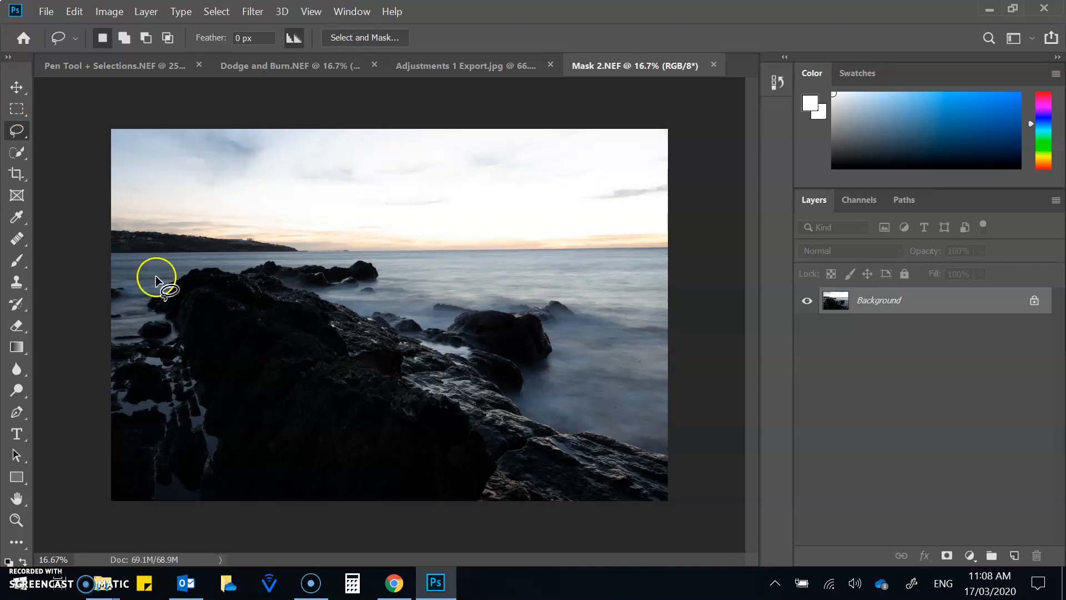
# - Trace the rounded rock in the sea with the Lasso tool and clear the selection
pyautogui.moveTo(433, 329)
pyautogui.mouseDown()
pyautogui.moveTo(482, 308)
pyautogui.moveTo(544, 320)
pyautogui.moveTo(546, 375)
pyautogui.moveTo(507, 367)
pyautogui.mouseUp()
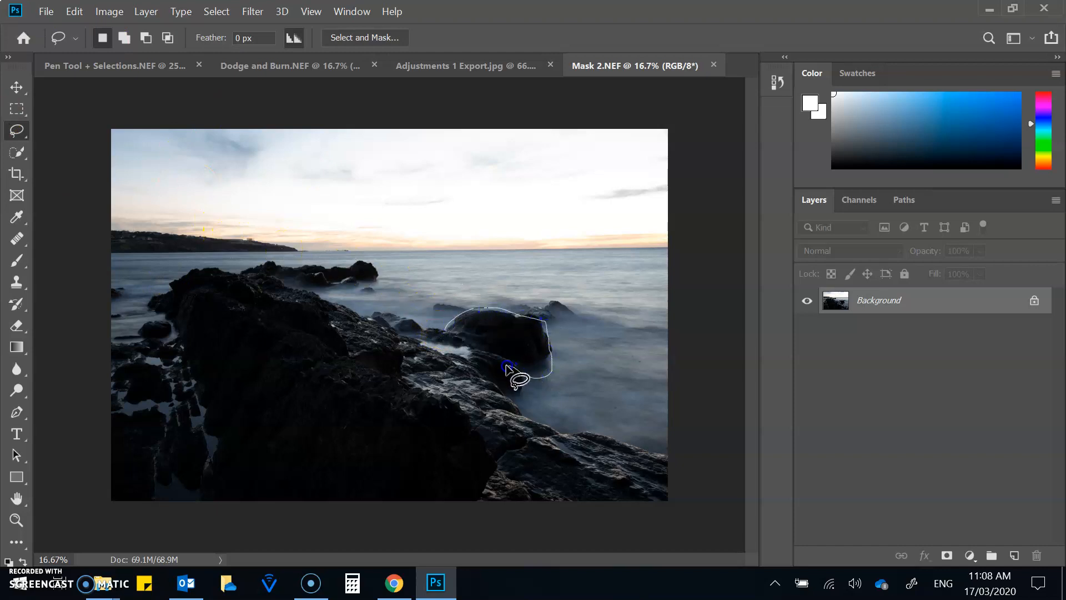
pyautogui.moveTo(446, 331); pyautogui.dragTo(446, 329)
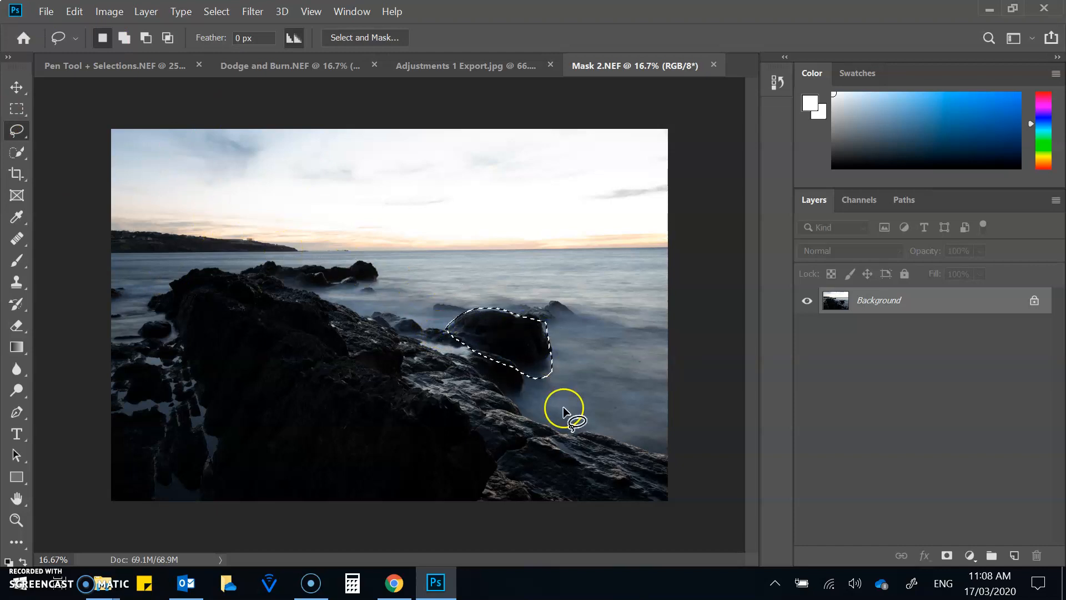
pyautogui.click(548, 372)
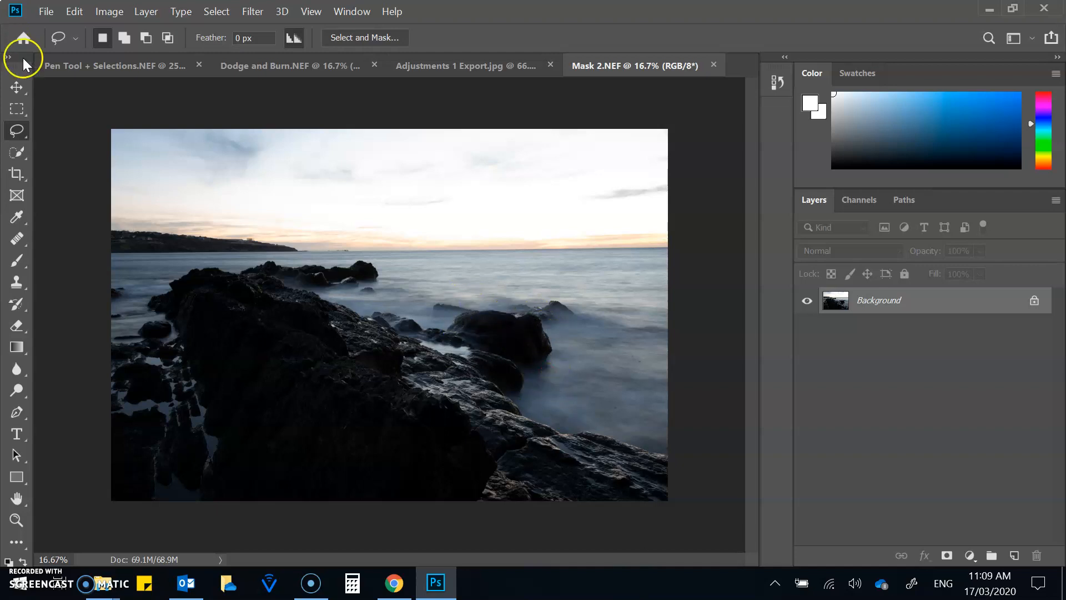
# - Outline the sky with straight segments using the Polygonal Lasso tool, close the shape and deselect it
pyautogui.click(17, 132)
pyautogui.click(65, 151)
pyautogui.click(115, 214)
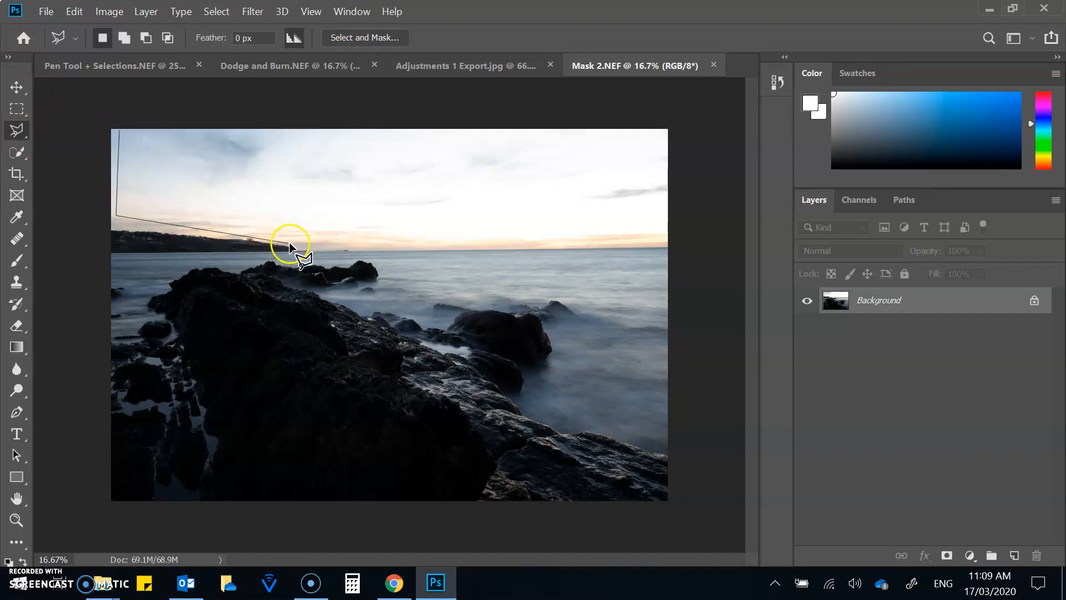
pyautogui.click(581, 155)
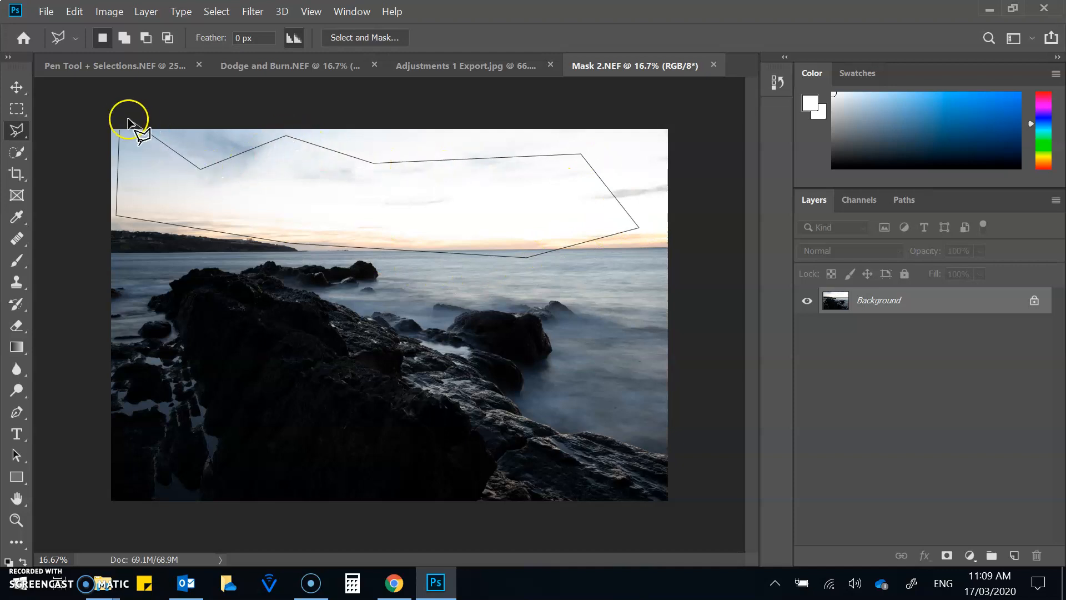
pyautogui.click(119, 131)
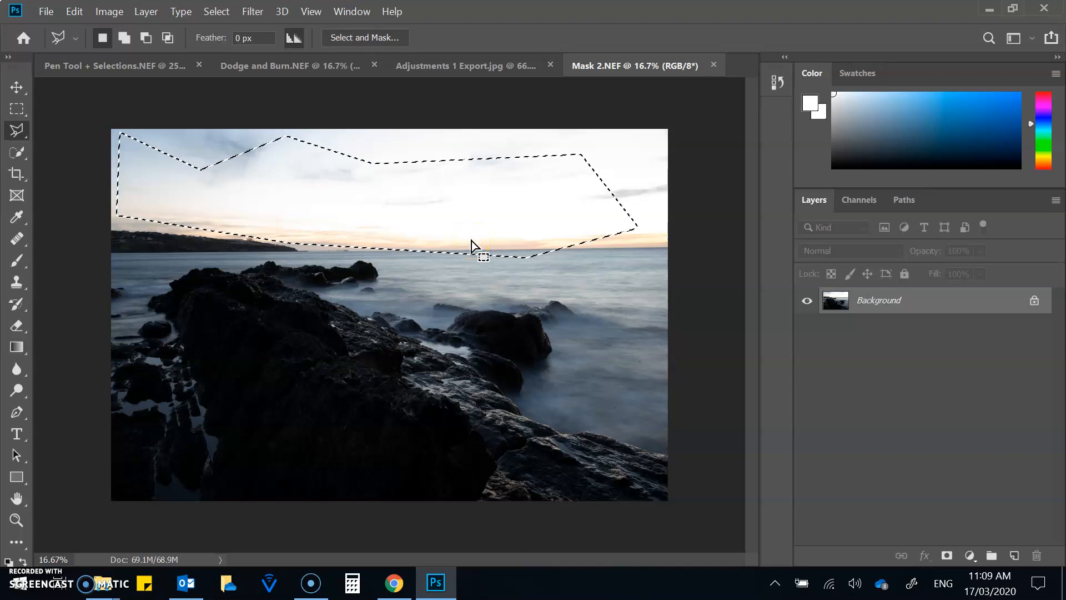
pyautogui.hotkey('ctrl', 'd')
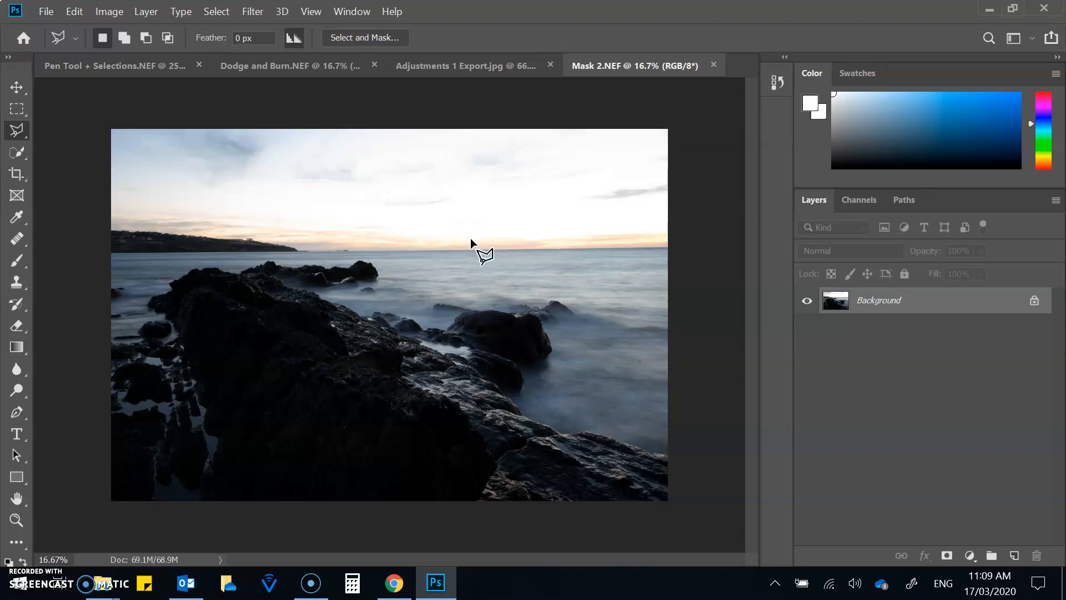
# - Trace roughly along the horizon with the Magnetic Lasso tool, close the selection and deselect it
pyautogui.click(21, 128)
pyautogui.click(52, 158)
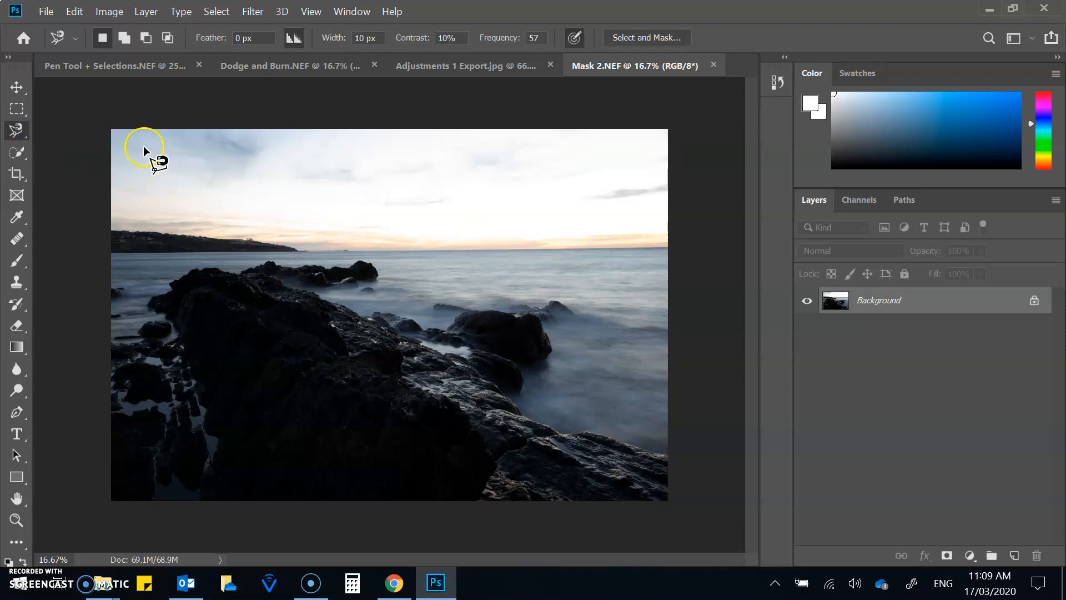
pyautogui.scroll(7, 121, 238)
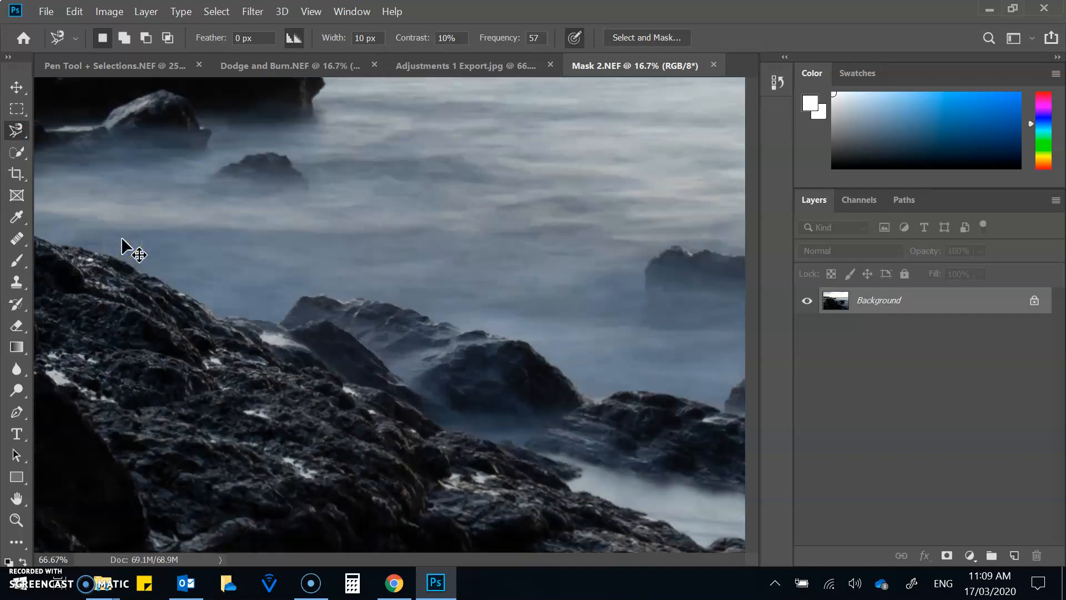
pyautogui.scroll(10, 121, 237)
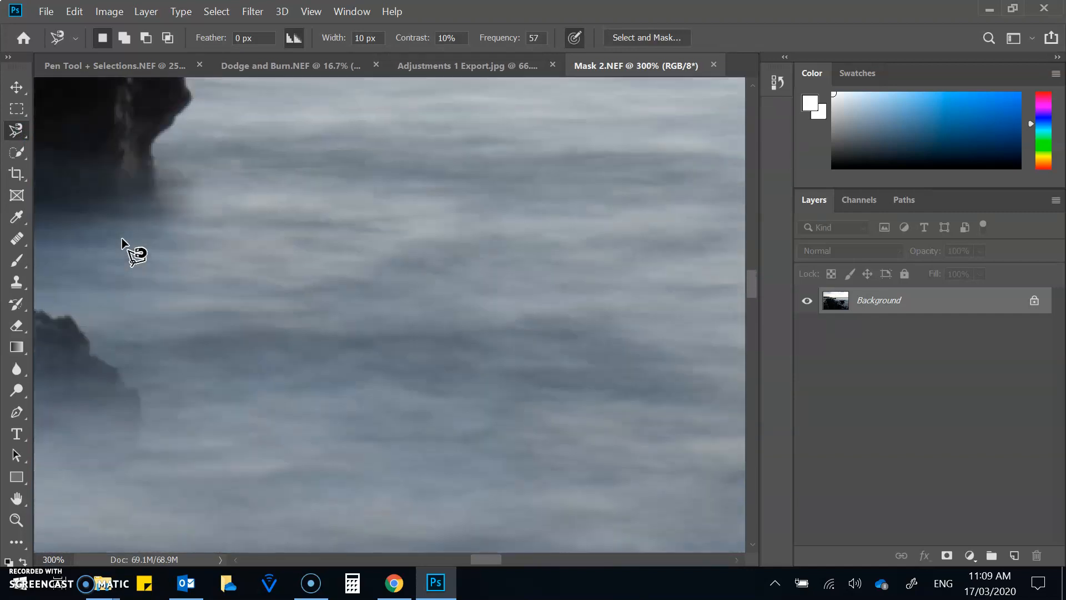
pyautogui.scroll(3, 121, 238)
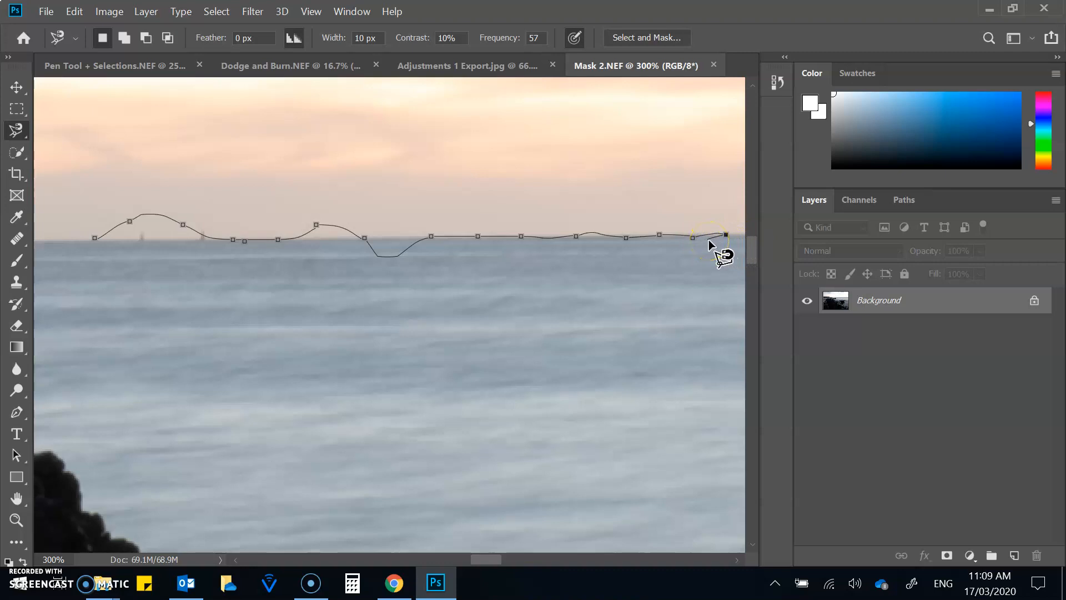
pyautogui.doubleClick(630, 261)
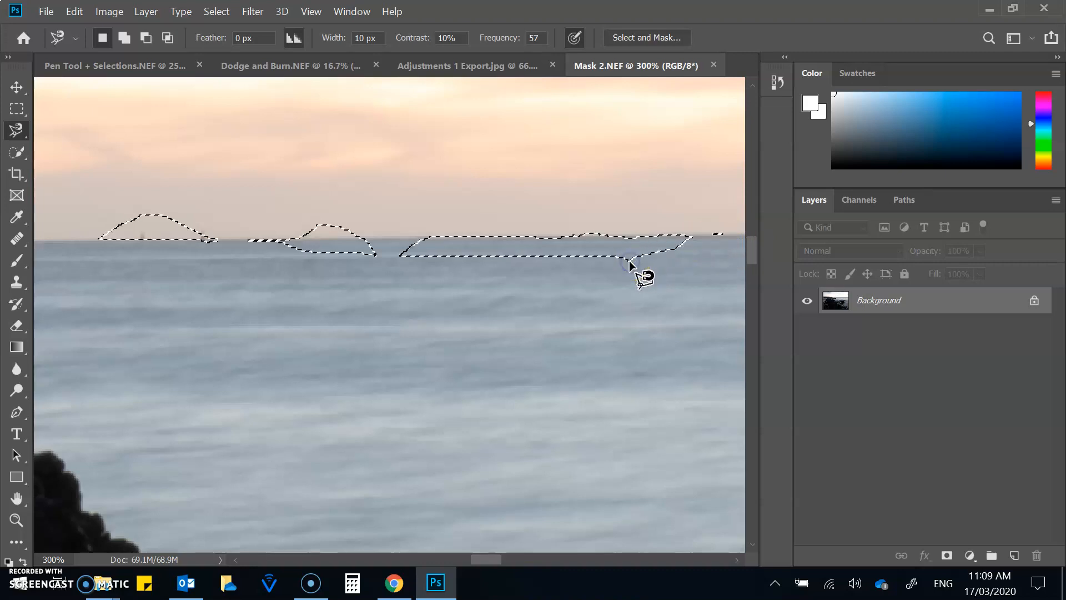
pyautogui.hotkey('ctrl', 'd')
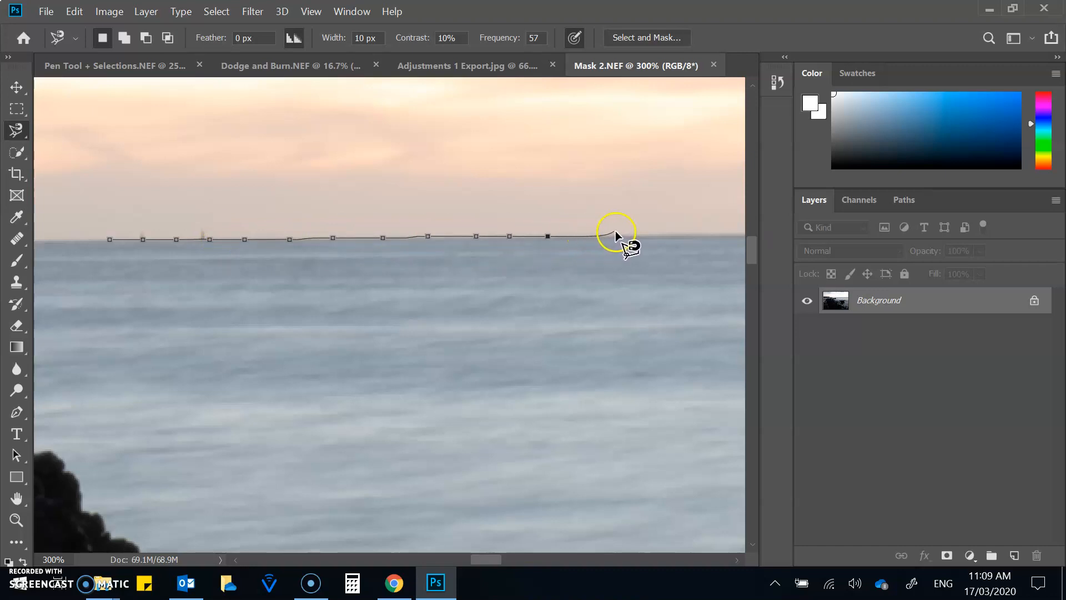
# - Trace the horizon closely with the Magnetic Lasso, loop back through the sky to the starting point, and deselect
pyautogui.click(717, 236)
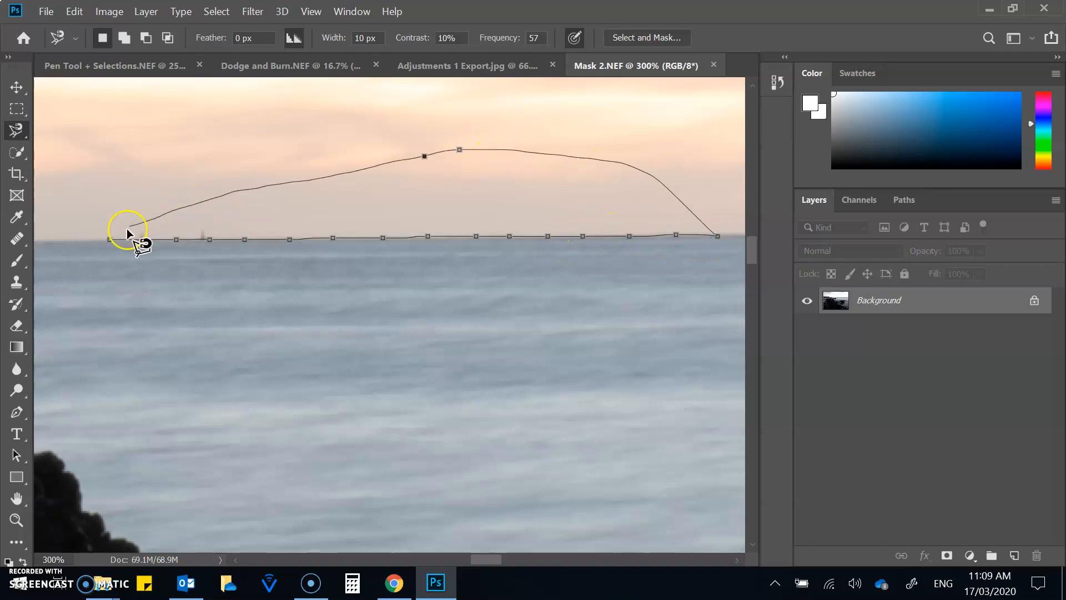
pyautogui.click(110, 238)
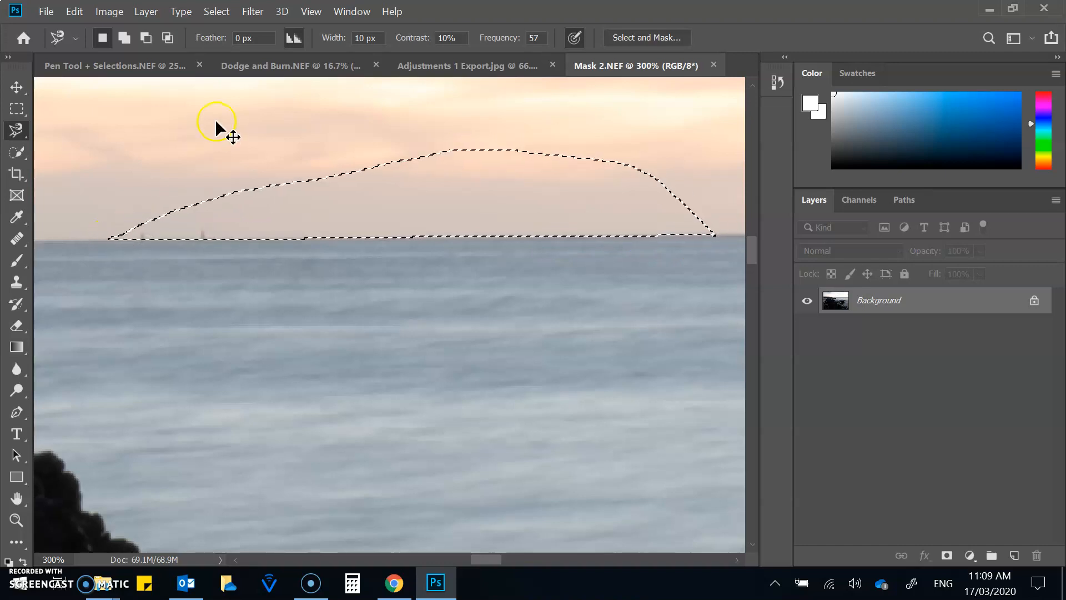
pyautogui.hotkey('ctrl', 'd')
# - Select the bright part of the sky using the Magic Wand tool with a tolerance of 10
pyautogui.hotkey('ctrl', '0')
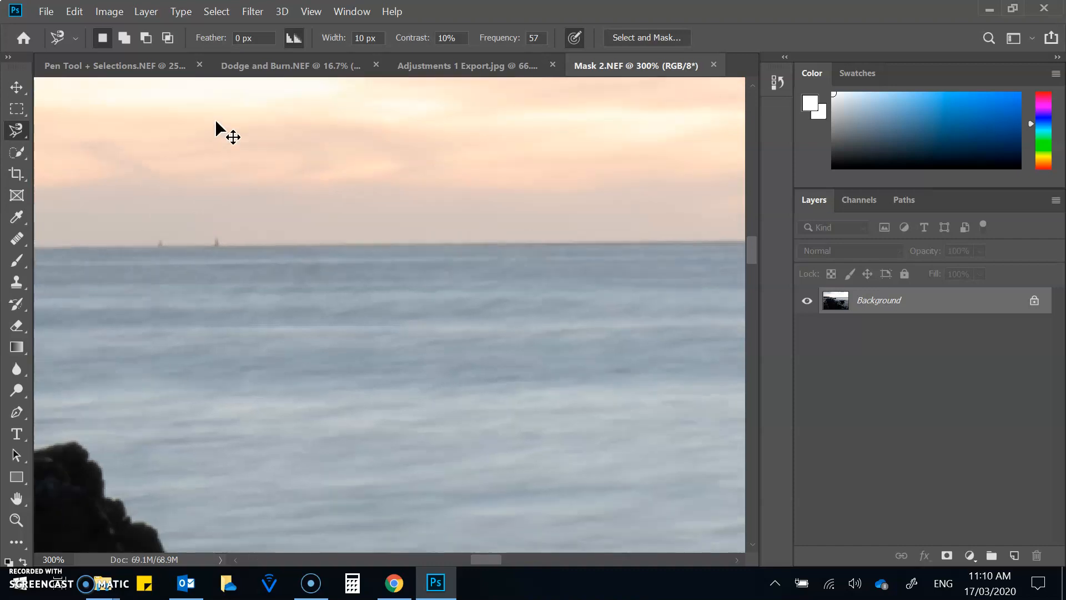
pyautogui.hotkey('ctrl', '-')
pyautogui.hotkey('ctrl', '-')
pyautogui.hotkey('ctrl', '-')
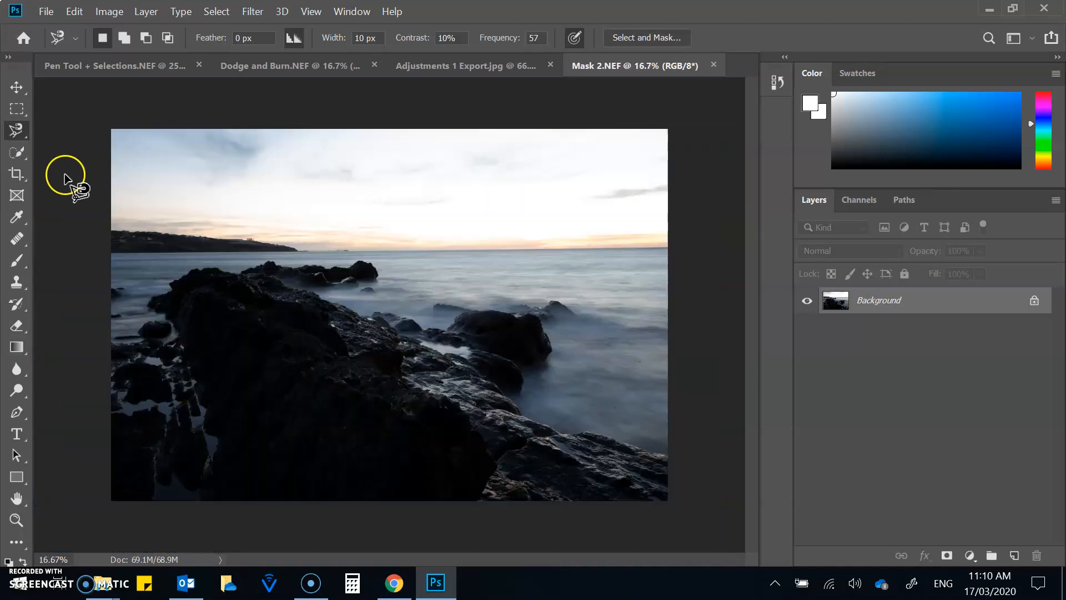
pyautogui.click(17, 152)
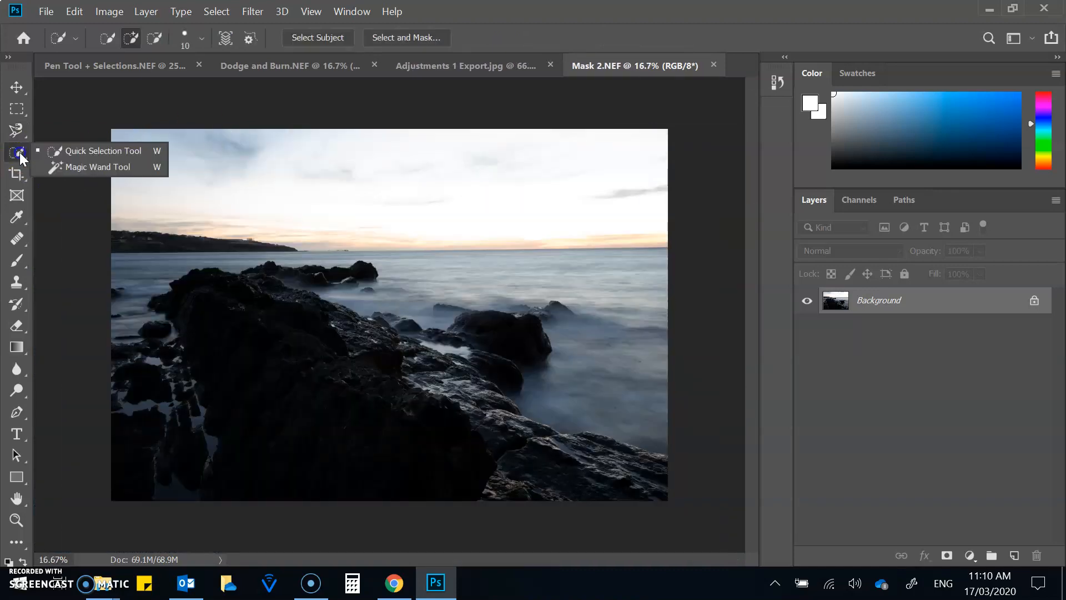
pyautogui.click(75, 164)
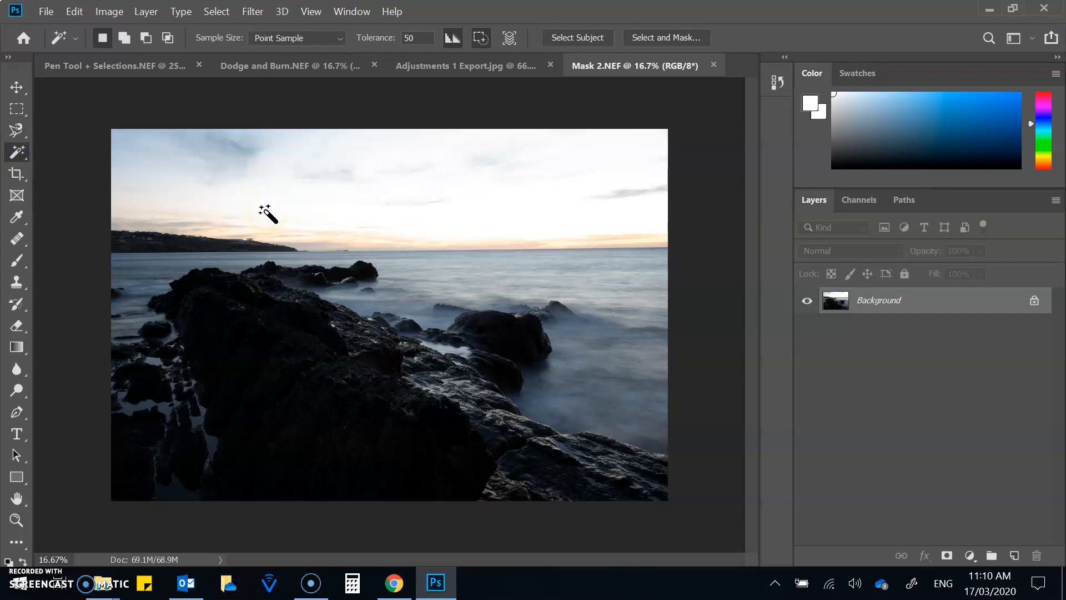
pyautogui.click(314, 165)
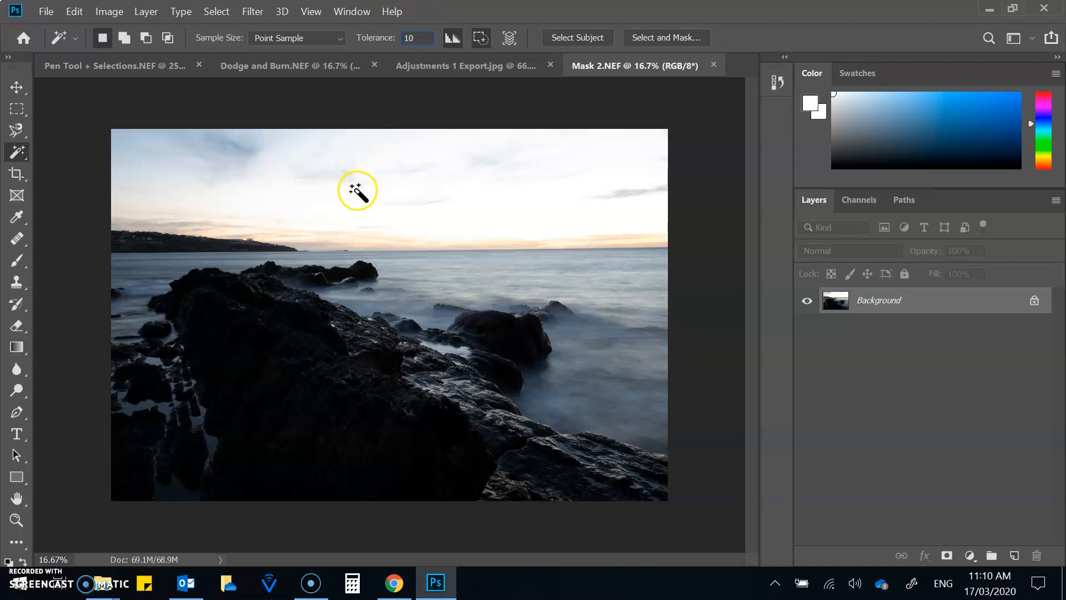
pyautogui.click(271, 196)
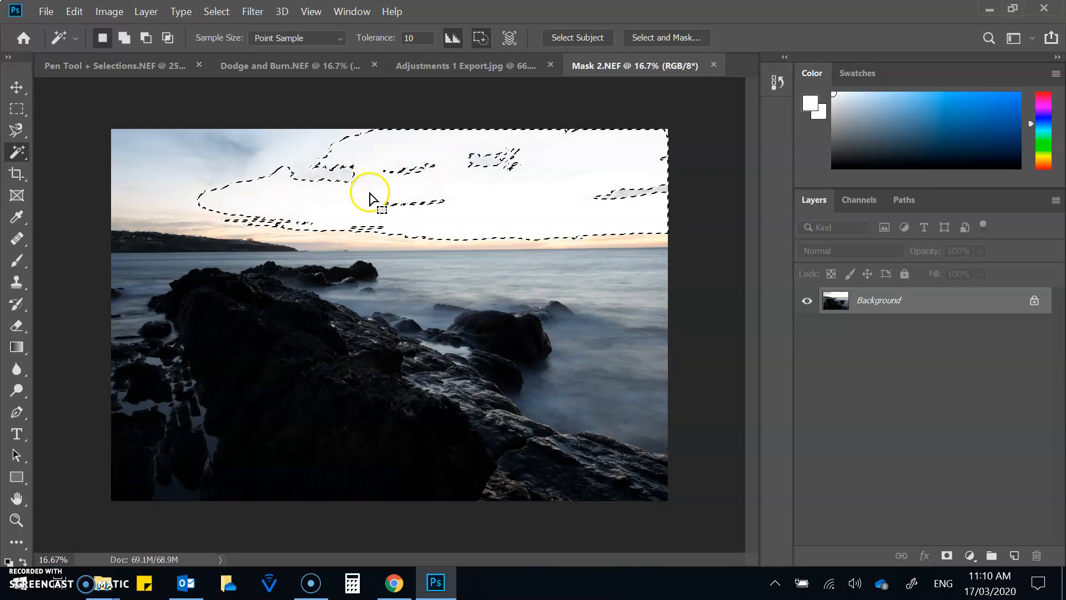
# - Set the Magic Wand tolerance to 50, clear the existing selection and select the sky again
pyautogui.click(423, 38)
pyautogui.write('50')
pyautogui.hotkey('ctrl', 'd')
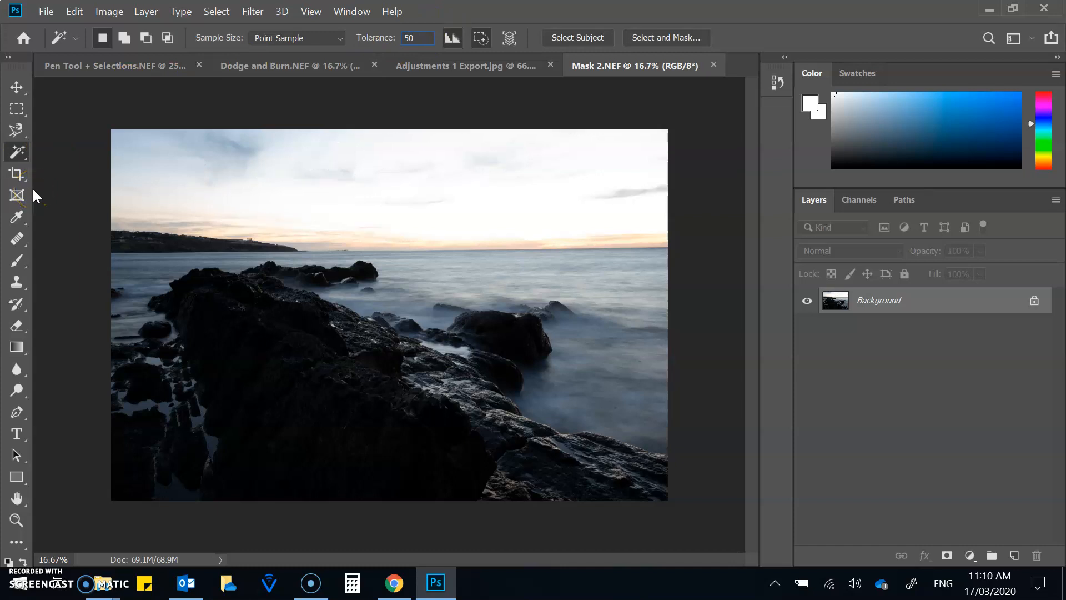
pyautogui.click(294, 199)
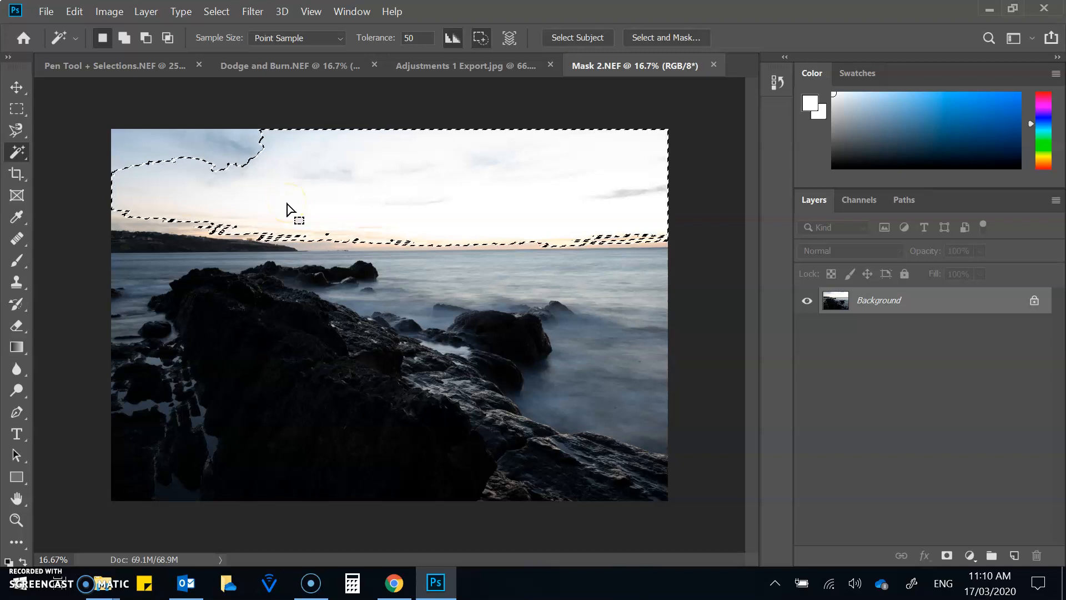
# - Set the Magic Wand tolerance to 2 and sample several different spots in the sky and along the horizon
pyautogui.click(419, 38)
pyautogui.write('2')
pyautogui.click(193, 194)
pyautogui.click(325, 242)
pyautogui.click(325, 221)
pyautogui.click(499, 195)
pyautogui.click(348, 199)
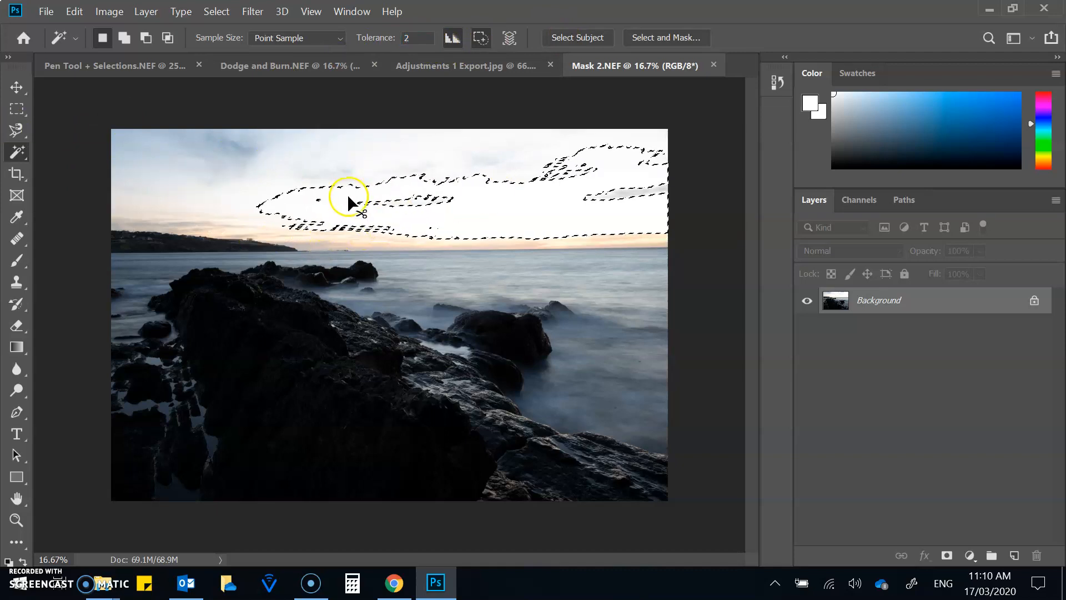
pyautogui.click(345, 209)
pyautogui.click(221, 250)
pyautogui.click(317, 250)
pyautogui.click(325, 242)
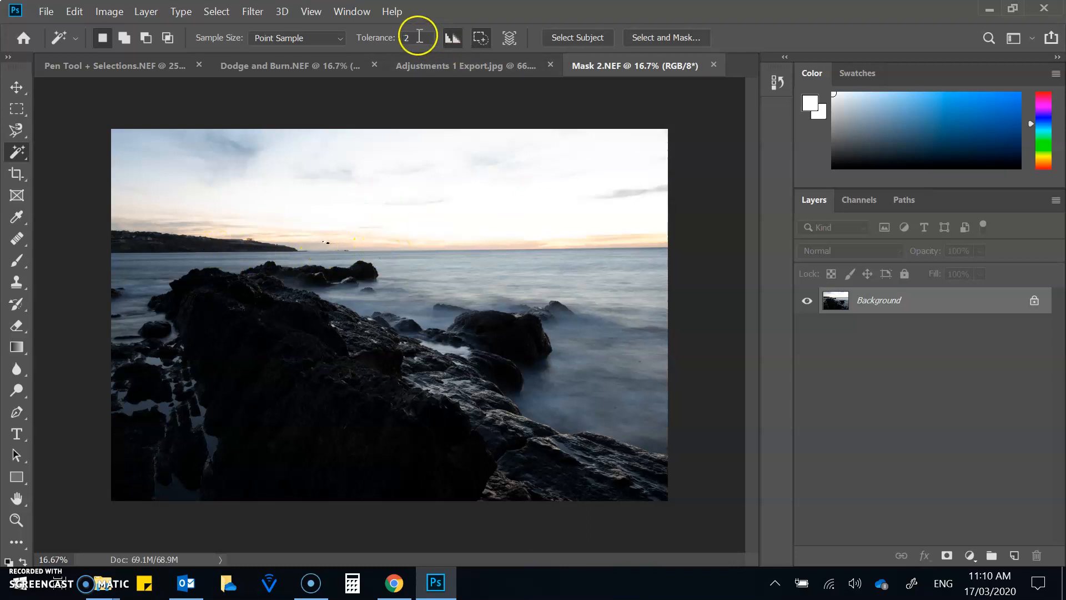
# - Set the Magic Wand tolerance to 30 and sample the sky, the sea and finally the dark foreground rocks
pyautogui.write('30')
pyautogui.click(266, 172)
pyautogui.click(448, 261)
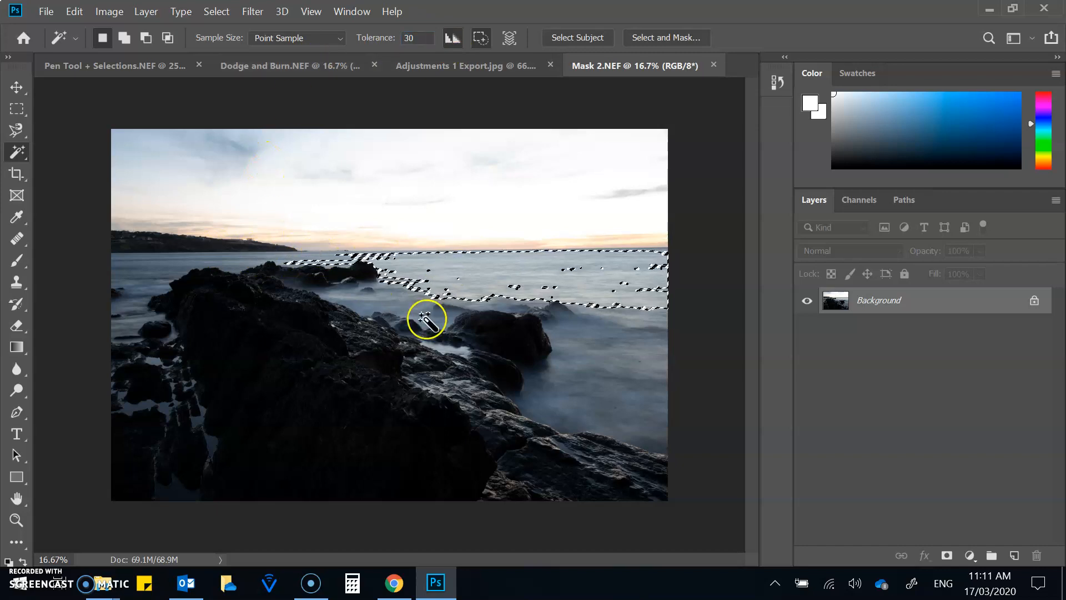
pyautogui.click(340, 302)
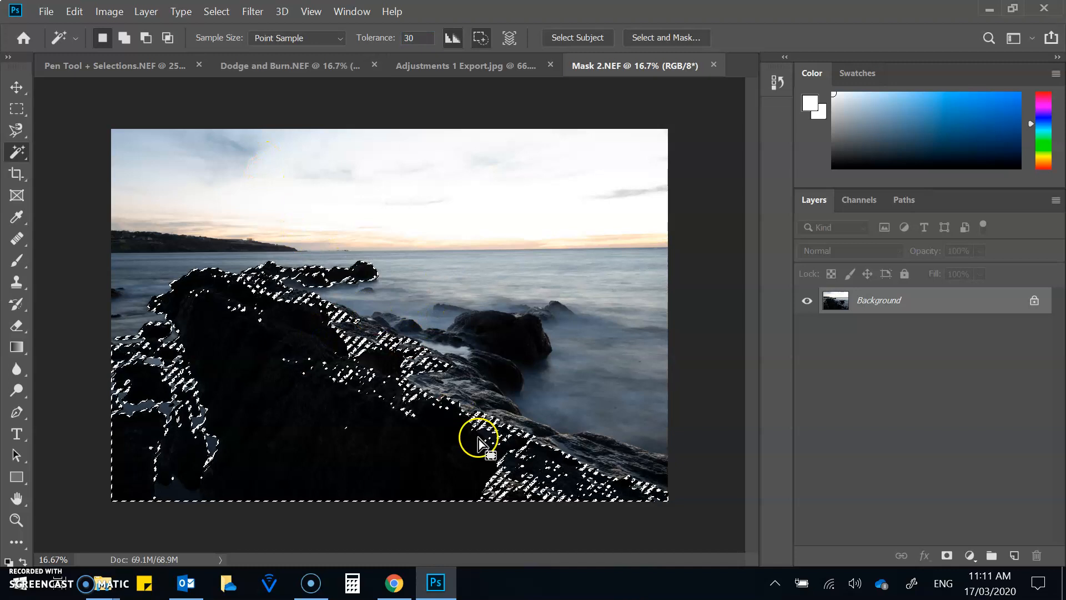
# - Sample the misty water beside the rocks and the sea below the horizon with the Magic Wand at tolerance 30
pyautogui.click(515, 376)
pyautogui.click(595, 367)
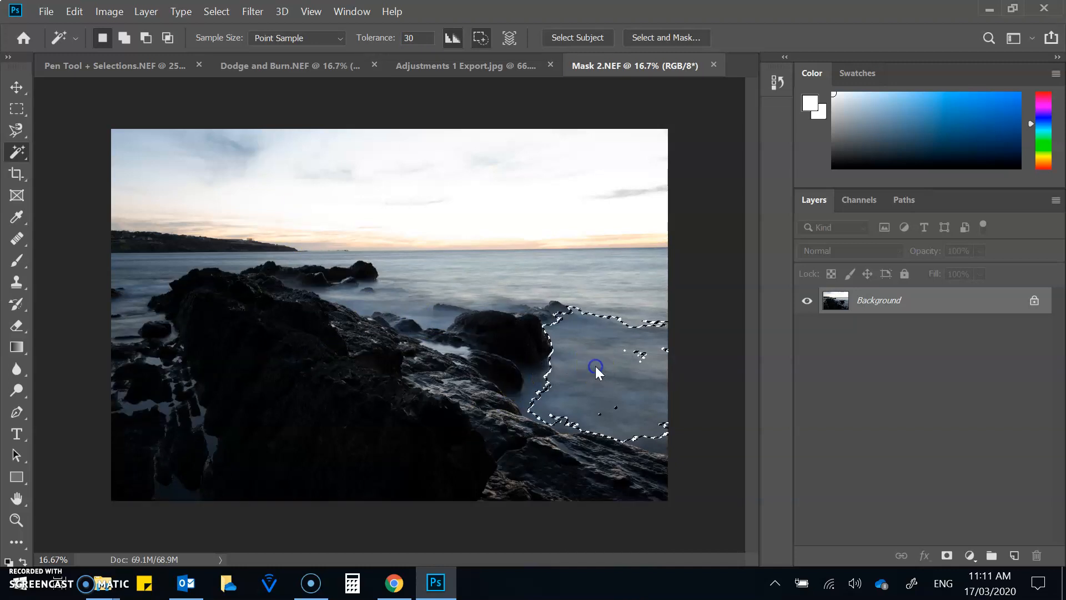
pyautogui.click(575, 287)
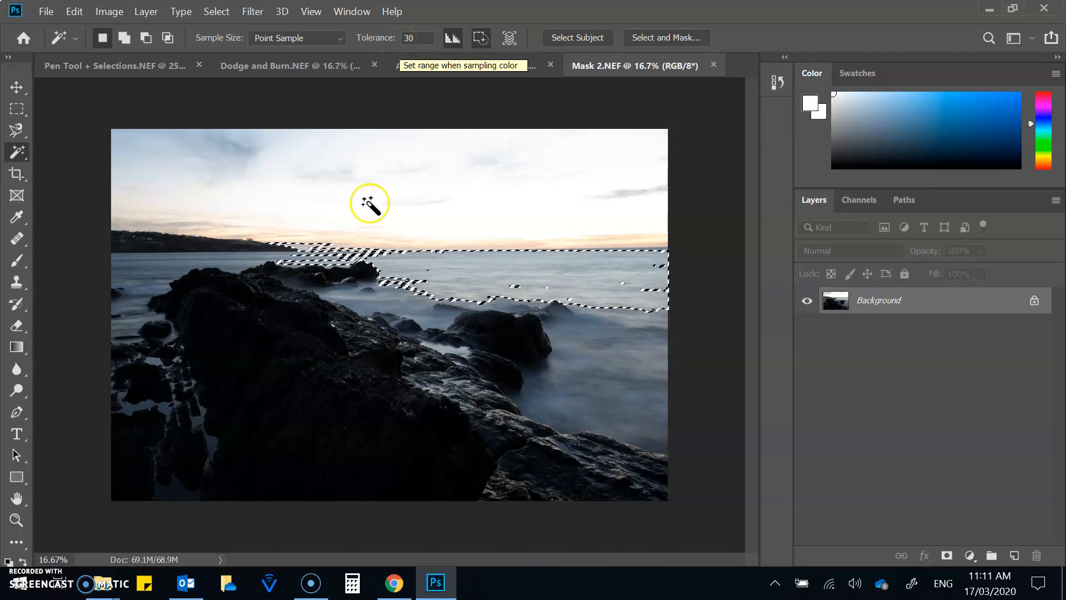
# - Sample several spots in the sky and different patches of sea around the rocks with the Magic Wand
pyautogui.click(208, 136)
pyautogui.click(339, 177)
pyautogui.click(231, 147)
pyautogui.click(168, 276)
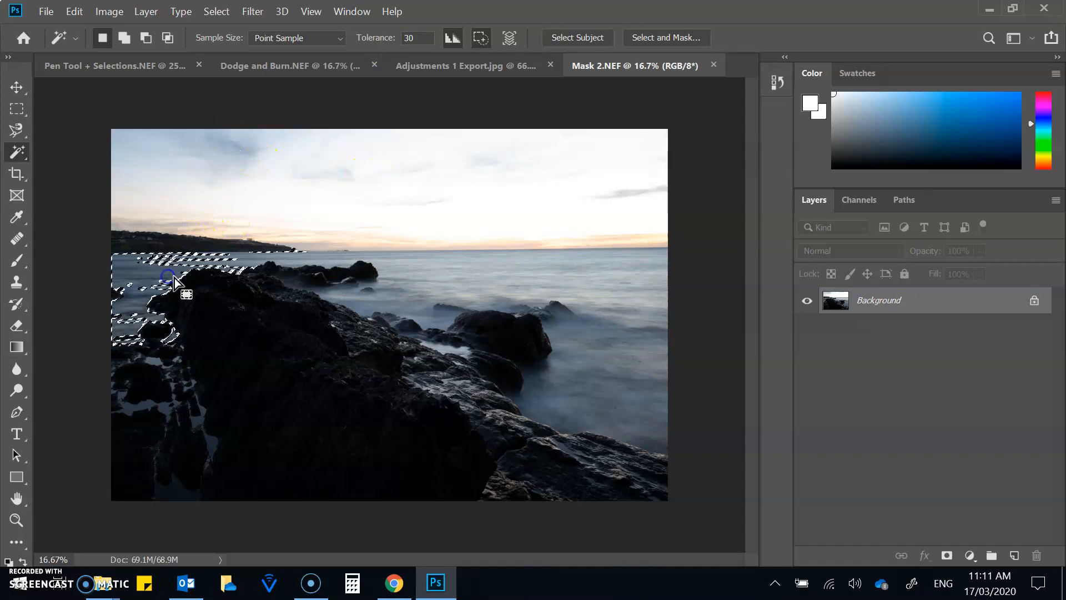
pyautogui.click(446, 278)
pyautogui.click(527, 305)
pyautogui.click(600, 365)
pyautogui.click(388, 312)
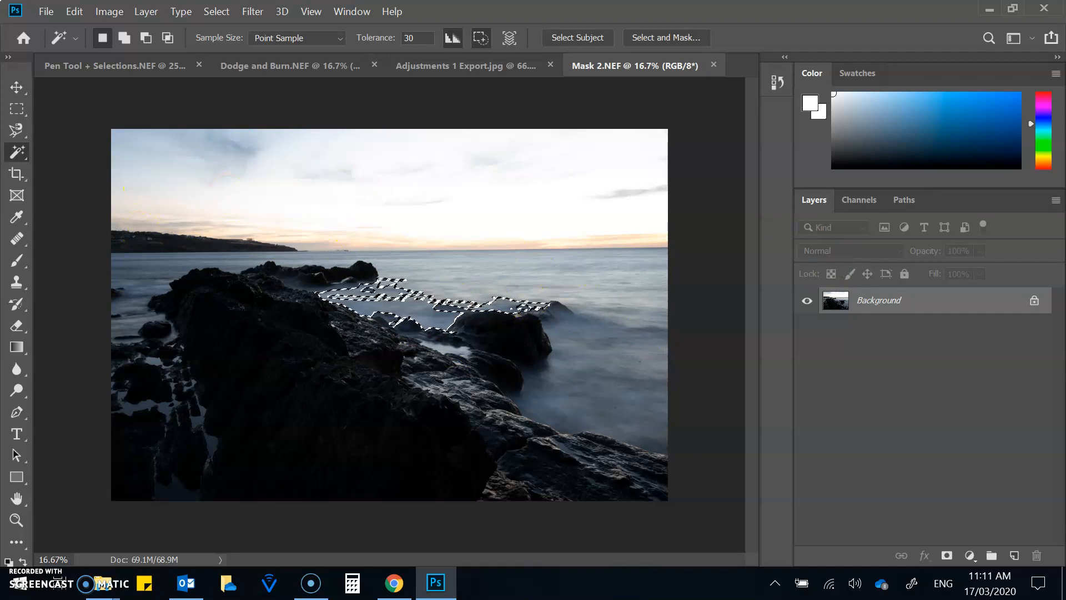
# - Switch to the Quick Selection tool and clear the existing selection
pyautogui.rightClick(14, 156)
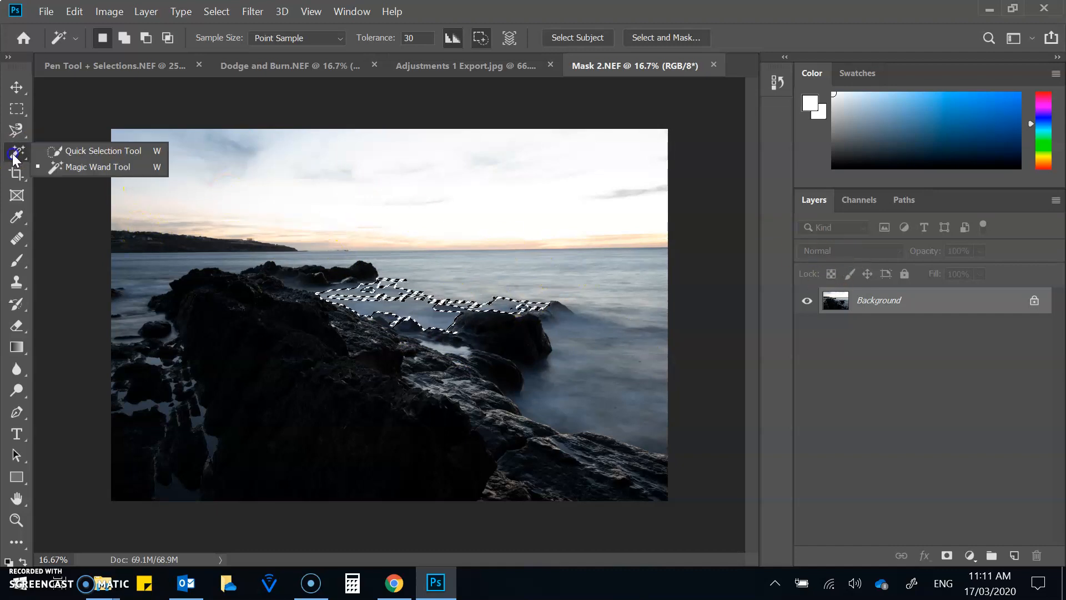
pyautogui.click(62, 153)
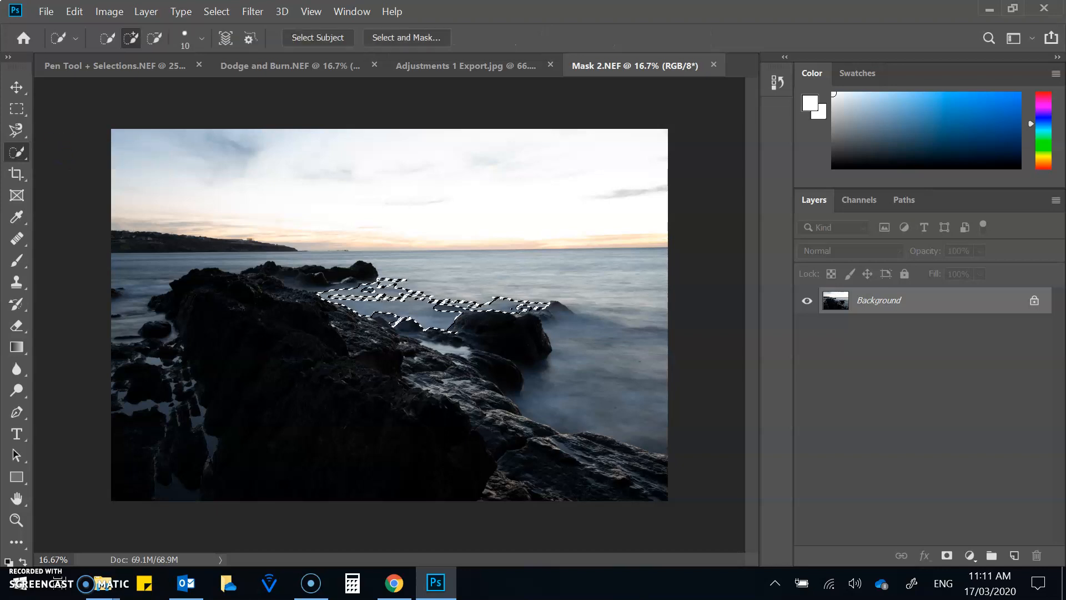
pyautogui.click(24, 574)
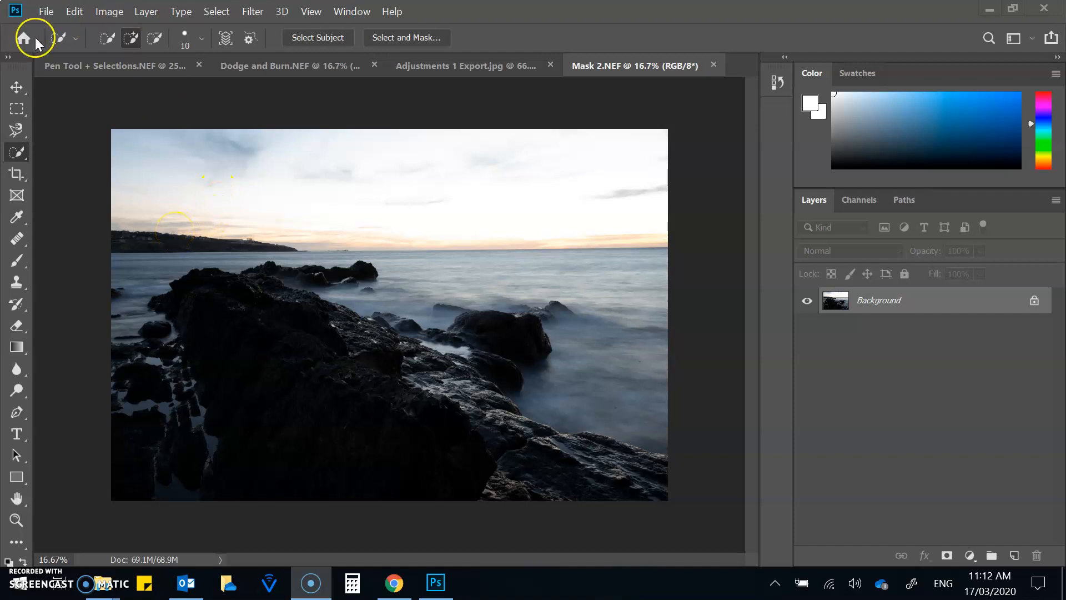
pyautogui.click(18, 150)
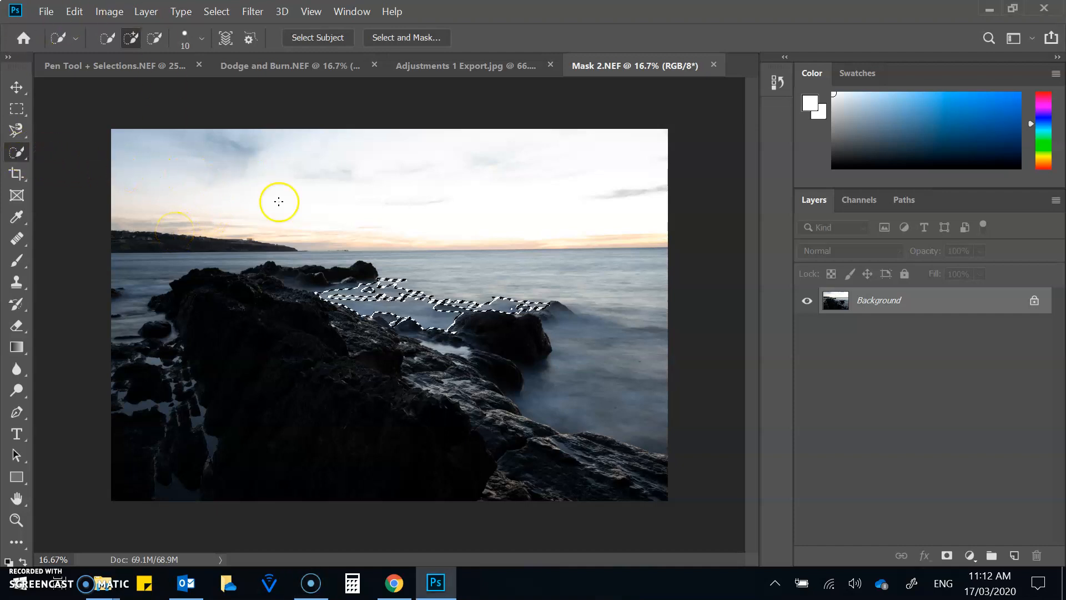
pyautogui.hotkey('ctrl', 'd')
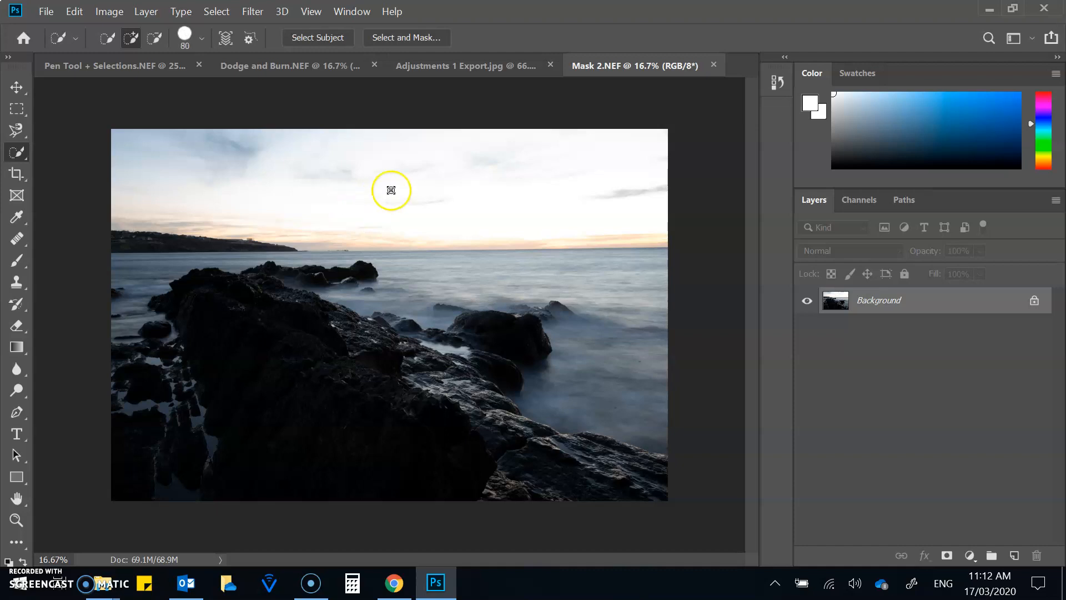
# - Enlarge the Quick Selection brush to 1300 and paint a selection over the sky and sea
pyautogui.press(']')
pyautogui.press(']')
pyautogui.press(']')
pyautogui.press(']')
pyautogui.press(']')
pyautogui.press(']')
pyautogui.press(']')
pyautogui.press(']')
pyautogui.press(']')
pyautogui.press(']')
pyautogui.press(']')
pyautogui.moveTo(391, 190)
pyautogui.mouseDown()
pyautogui.moveTo(218, 192)
pyautogui.moveTo(219, 220)
pyautogui.moveTo(338, 245)
pyautogui.moveTo(414, 278)
pyautogui.moveTo(455, 333)
pyautogui.mouseUp()
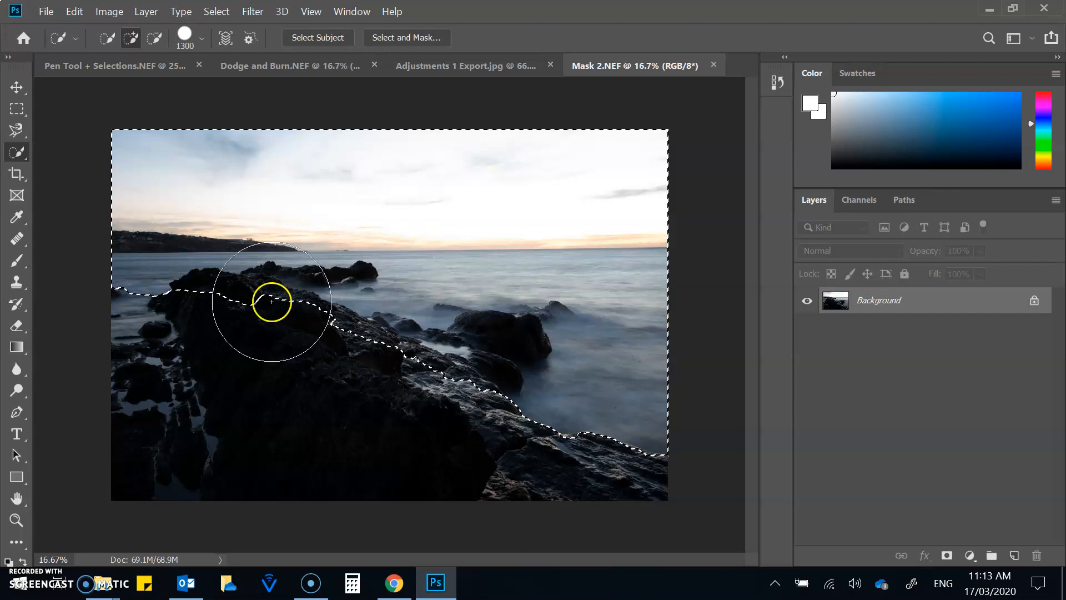
# - Reduce the Quick Selection brush size to 80
pyautogui.press('[')
pyautogui.press('[')
pyautogui.press('[')
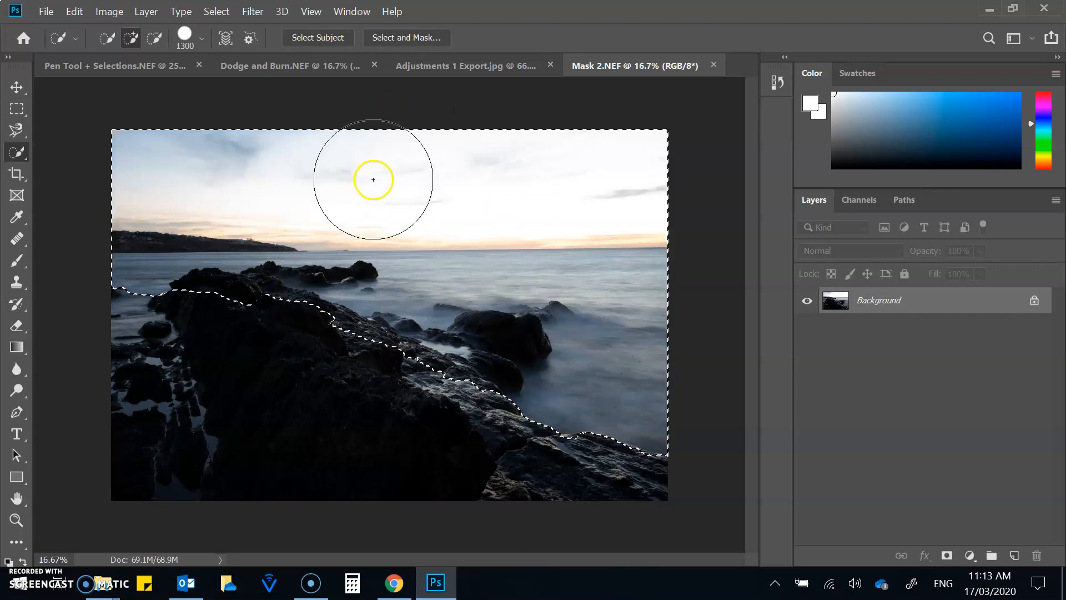
pyautogui.press('[')
pyautogui.press('[')
pyautogui.press('[')
pyautogui.press('[')
pyautogui.press('[')
pyautogui.press('[')
pyautogui.press('[')
pyautogui.press('[')
pyautogui.press('[')
pyautogui.press('[')
pyautogui.press('[')
pyautogui.press('[')
pyautogui.press('[')
pyautogui.press('[')
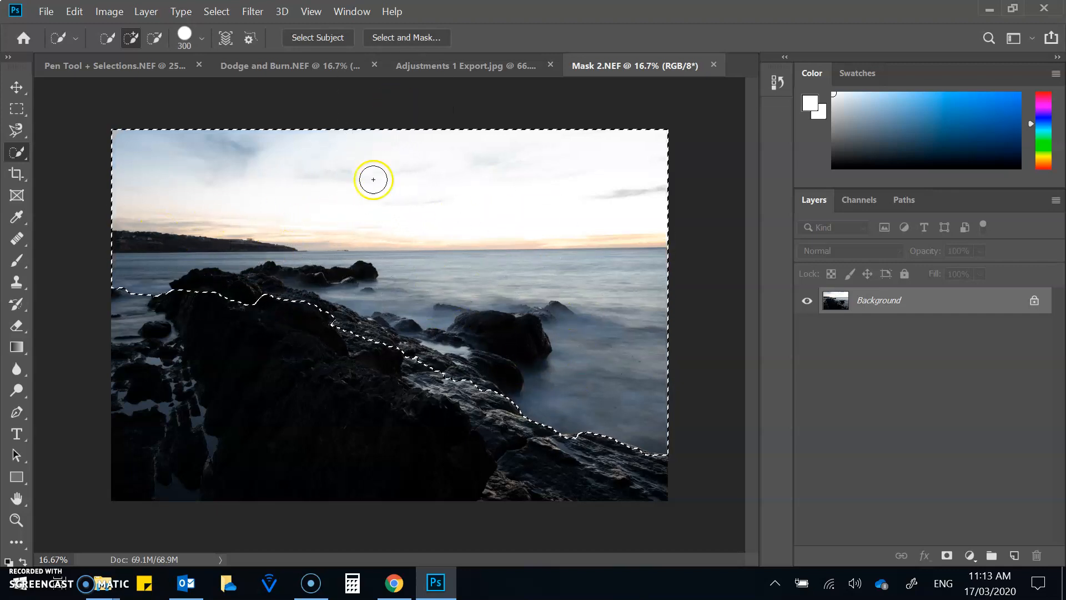
pyautogui.press('[')
# - Clear the selection, try a stroke across the sky and sea, and reselect only the sky down to the horizon
pyautogui.hotkey('ctrl', 'd')
pyautogui.moveTo(341, 202)
pyautogui.mouseDown()
pyautogui.moveTo(441, 205)
pyautogui.moveTo(454, 235)
pyautogui.moveTo(436, 271)
pyautogui.moveTo(570, 273)
pyautogui.moveTo(584, 295)
pyautogui.moveTo(589, 386)
pyautogui.moveTo(572, 282)
pyautogui.moveTo(419, 236)
pyautogui.moveTo(388, 274)
pyautogui.moveTo(241, 245)
pyautogui.moveTo(189, 249)
pyautogui.moveTo(117, 300)
pyautogui.moveTo(106, 323)
pyautogui.moveTo(286, 254)
pyautogui.mouseUp()
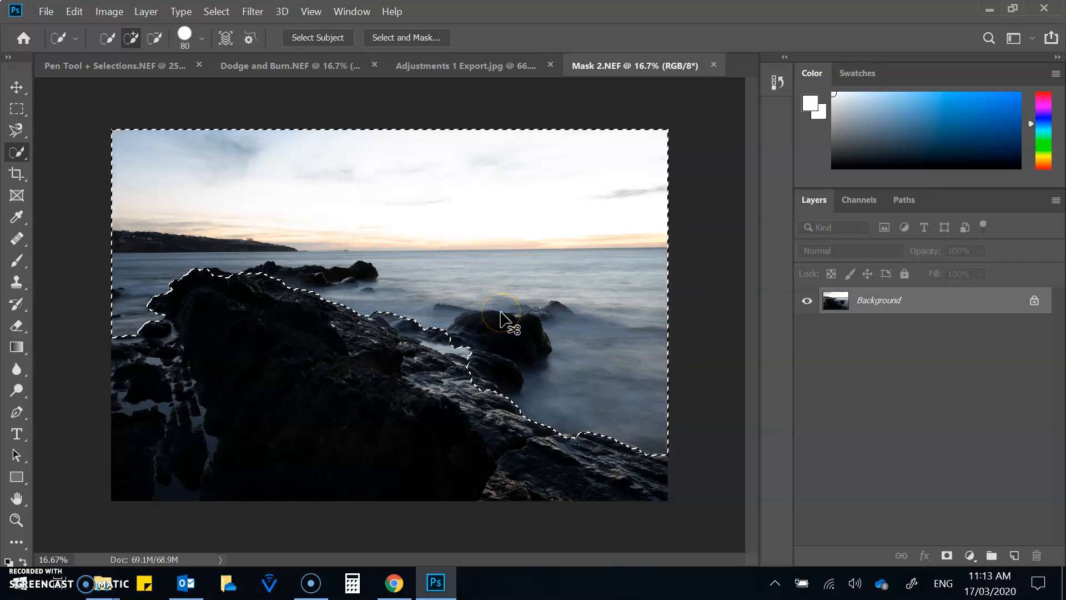
pyautogui.hotkey('ctrl', 'd')
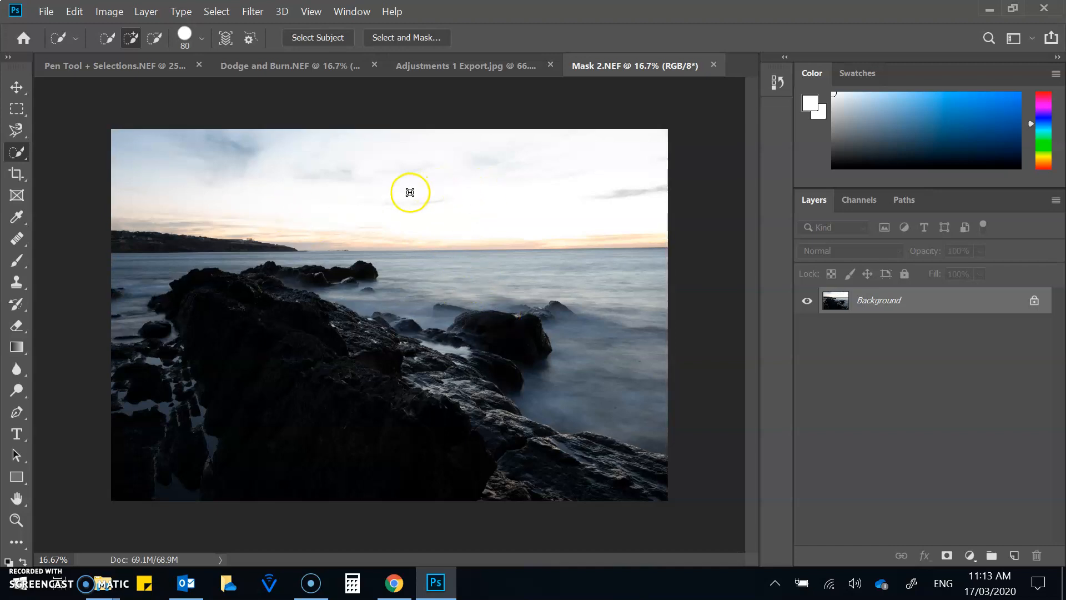
pyautogui.moveTo(162, 161); pyautogui.dragTo(538, 181)
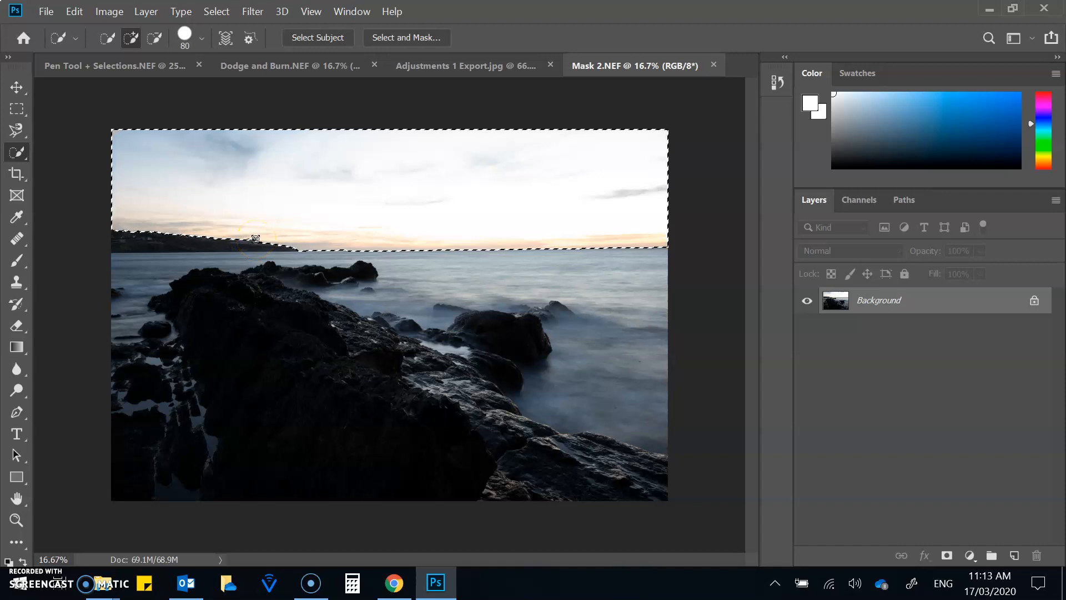
# - Examine the selection edge at 200% along the horizon, the jetty and the headland skyline to the photo's edge
pyautogui.hotkey('ctrl', '+')
pyautogui.hotkey('ctrl', '+')
pyautogui.hotkey('ctrl', '+')
pyautogui.hotkey('ctrl', '+')
pyautogui.hotkey('ctrl', '+')
pyautogui.hotkey('ctrl', '+')
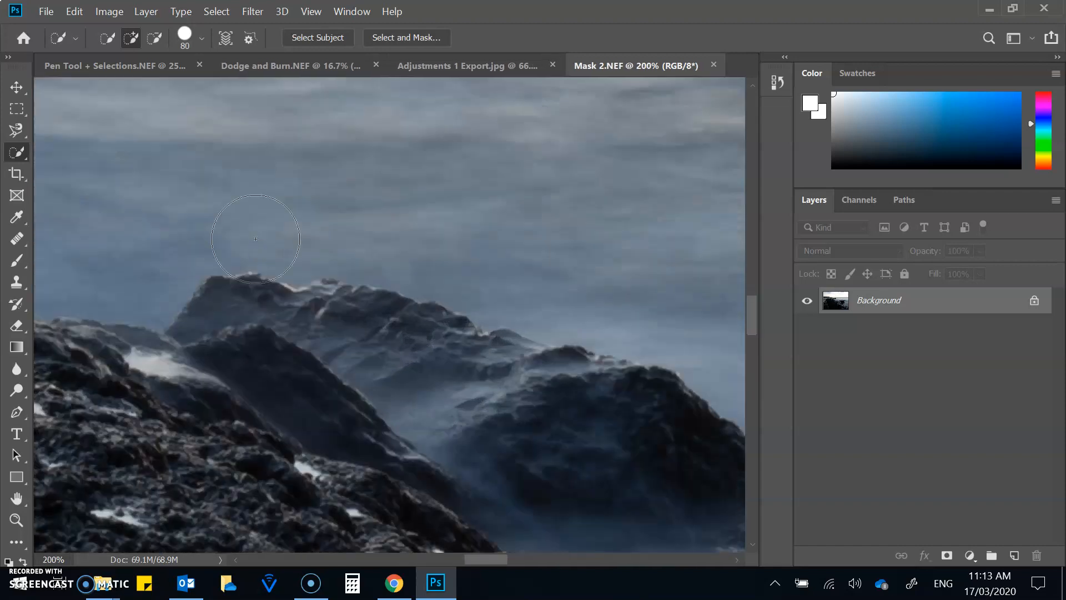
pyautogui.scroll(10, 201, 184)
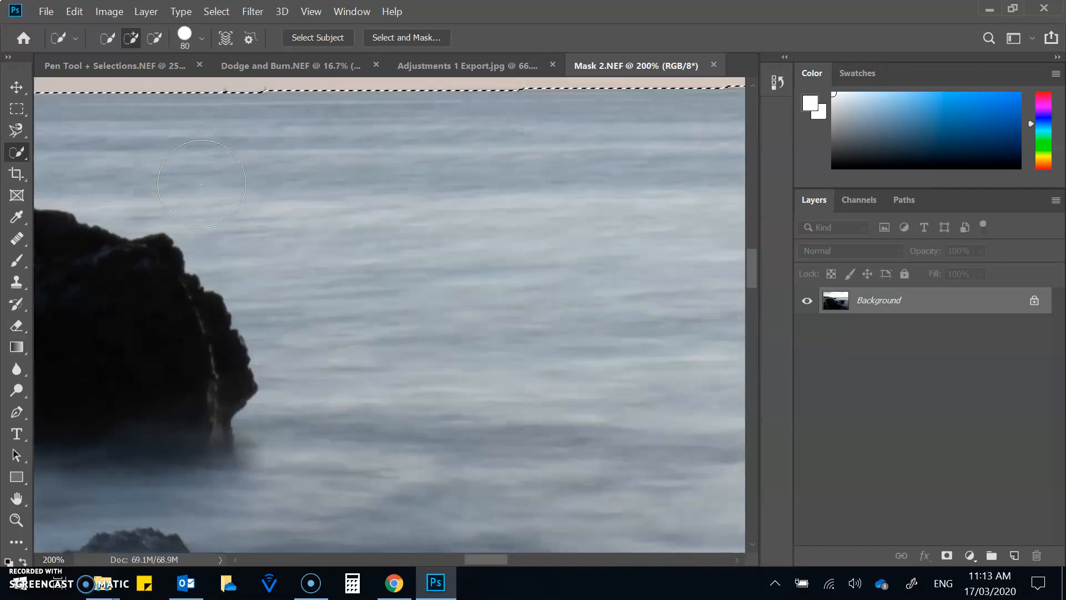
pyautogui.hscroll(-8, 201, 184)
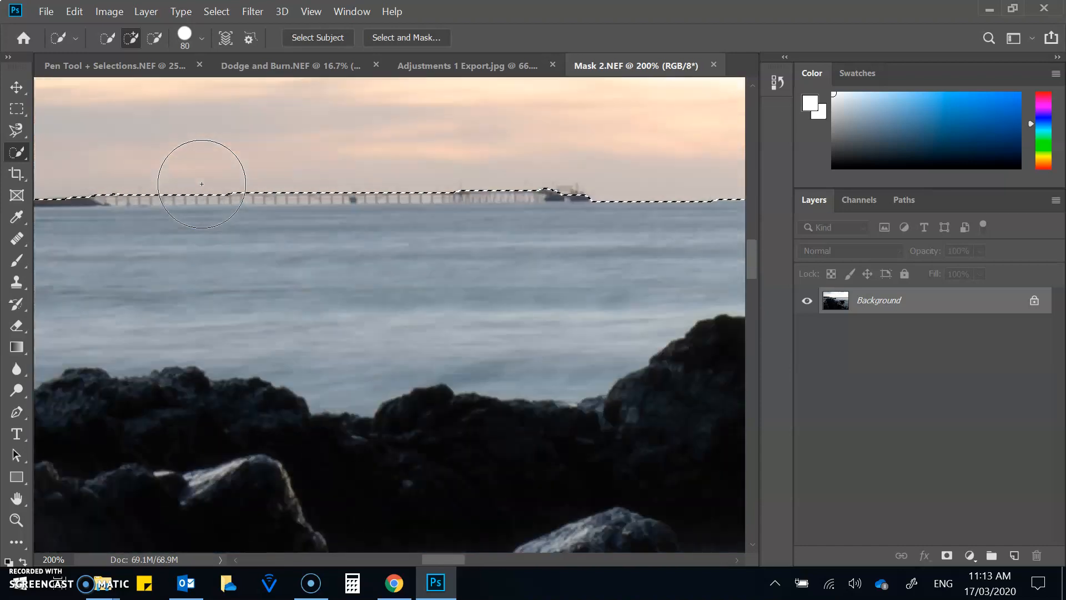
pyautogui.hscroll(-4, 202, 184)
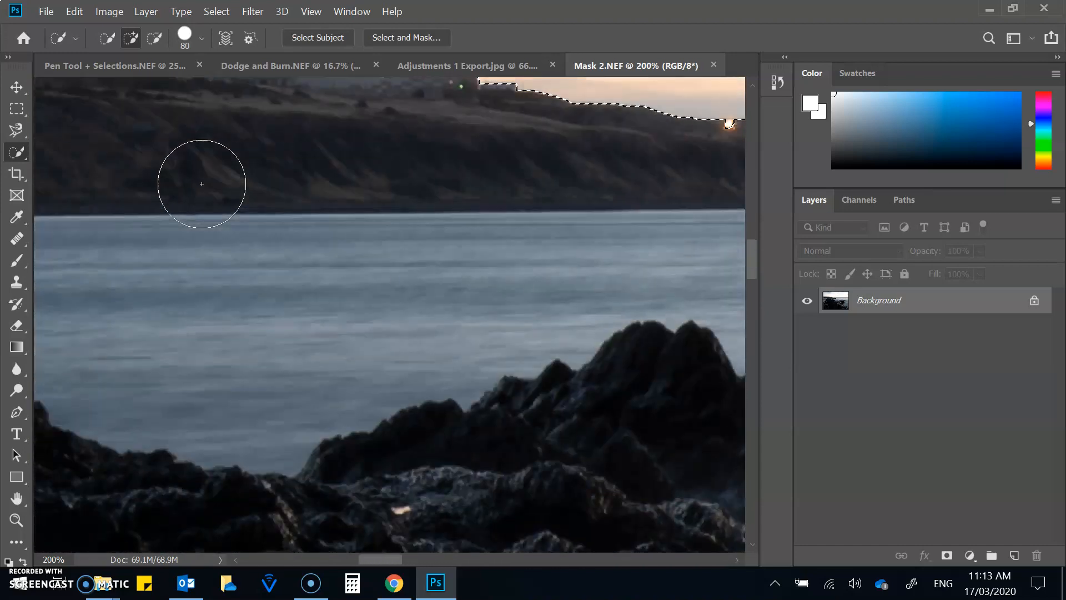
pyautogui.scroll(6, 202, 184)
pyautogui.scroll(-4, 202, 184)
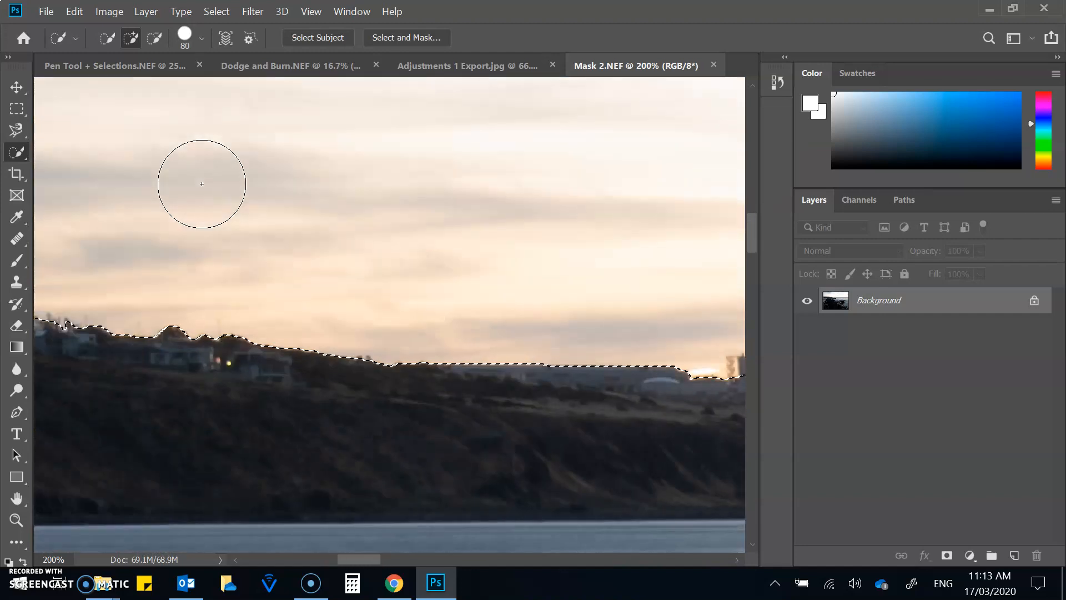
pyautogui.hscroll(-3, 202, 184)
pyautogui.scroll(-3, 202, 184)
pyautogui.hscroll(-6, 202, 183)
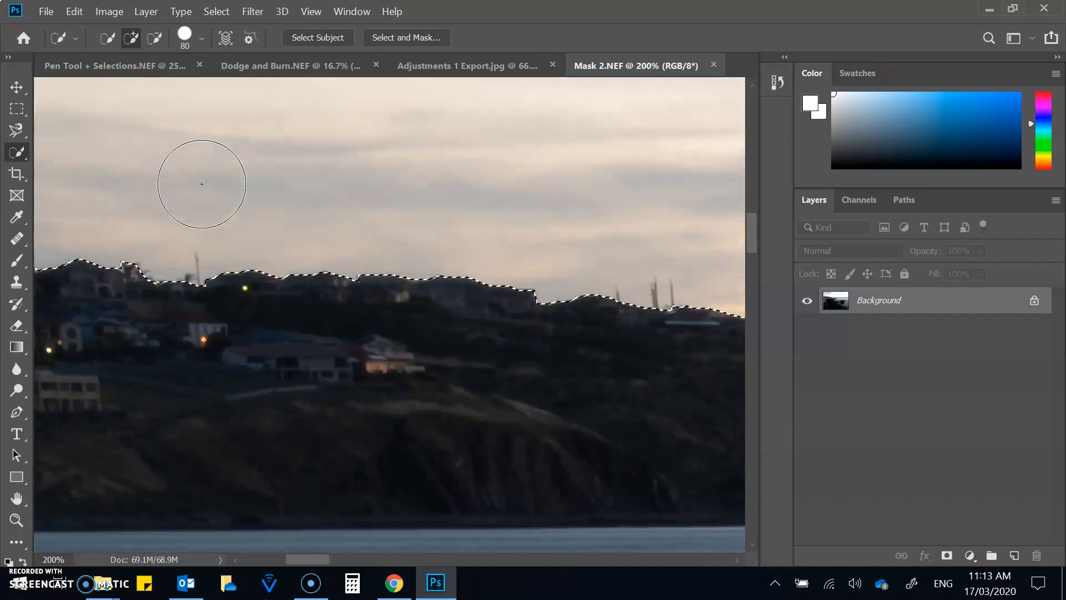
pyautogui.hscroll(1, 202, 184)
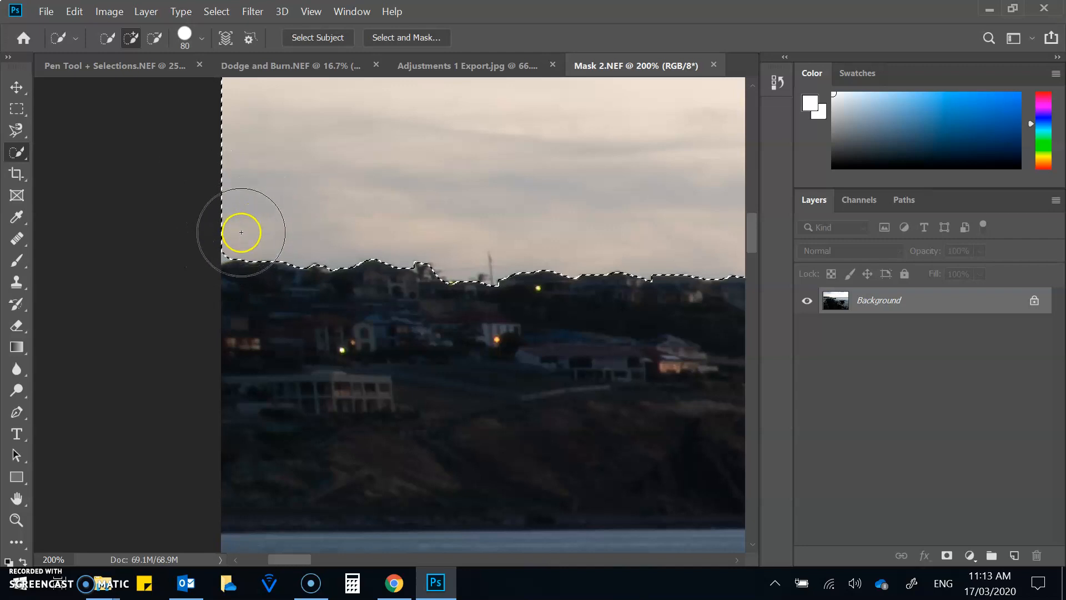
# - Extend the sky selection over the dark hillside and houses at the headland's outer end
pyautogui.moveTo(238, 240)
pyautogui.mouseDown()
pyautogui.moveTo(226, 283)
pyautogui.moveTo(244, 308)
pyautogui.mouseUp()
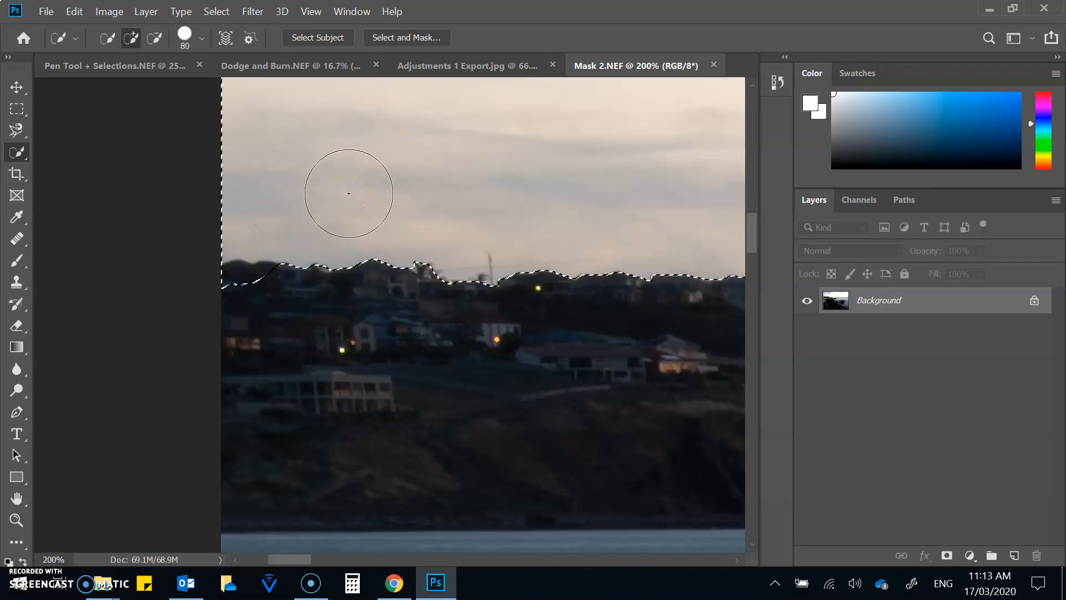
pyautogui.moveTo(348, 193)
pyautogui.mouseDown()
pyautogui.moveTo(331, 273)
pyautogui.moveTo(430, 257)
pyautogui.moveTo(507, 271)
pyautogui.moveTo(388, 226)
pyautogui.moveTo(350, 231)
pyautogui.moveTo(351, 198)
pyautogui.mouseUp()
# - Subtract the hillside and houses from the selection and refine the skyline edge with a size 9 brush
pyautogui.press('alt')
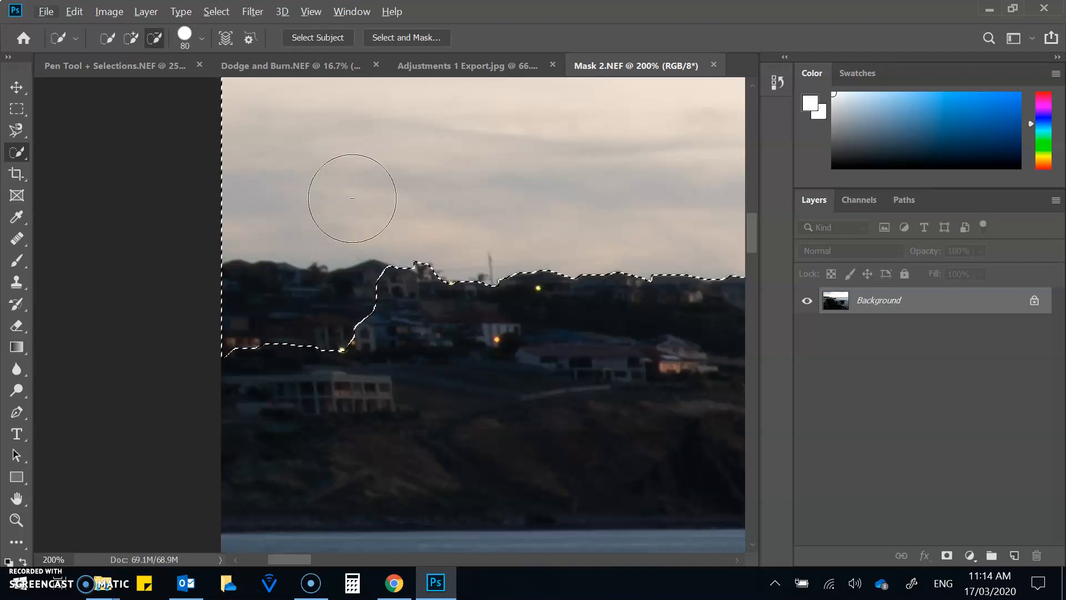
pyautogui.press('alt')
pyautogui.press('alt')
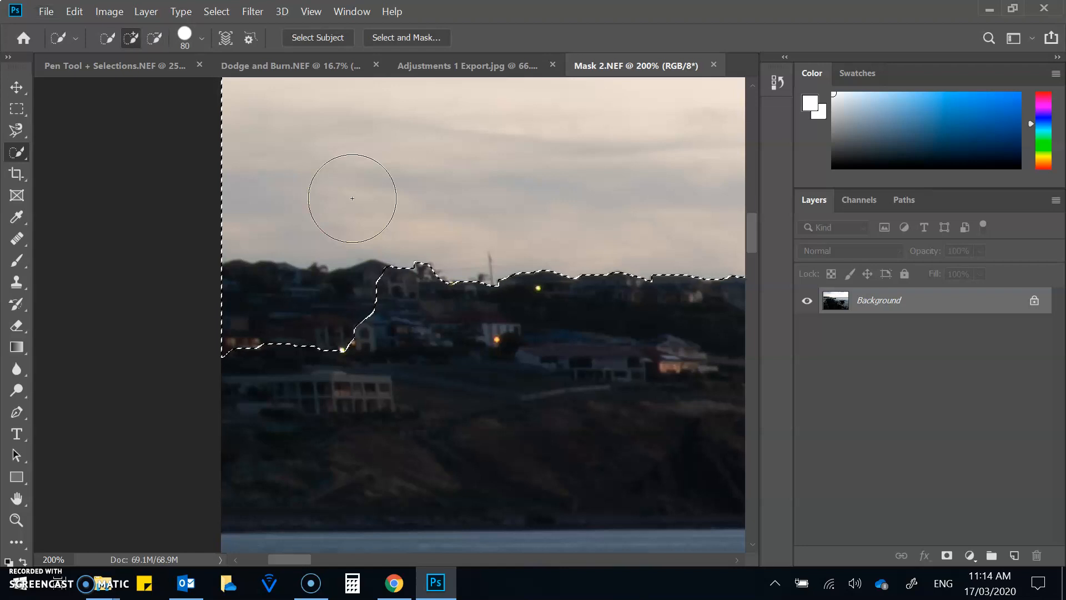
pyautogui.press('alt')
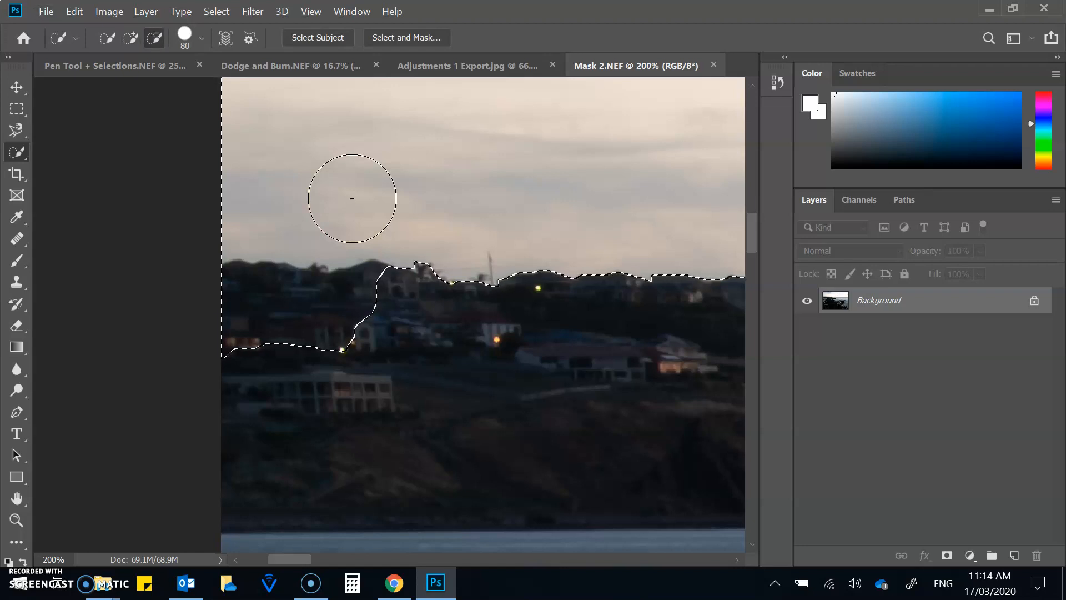
pyautogui.moveTo(352, 198); pyautogui.dragTo(344, 260)
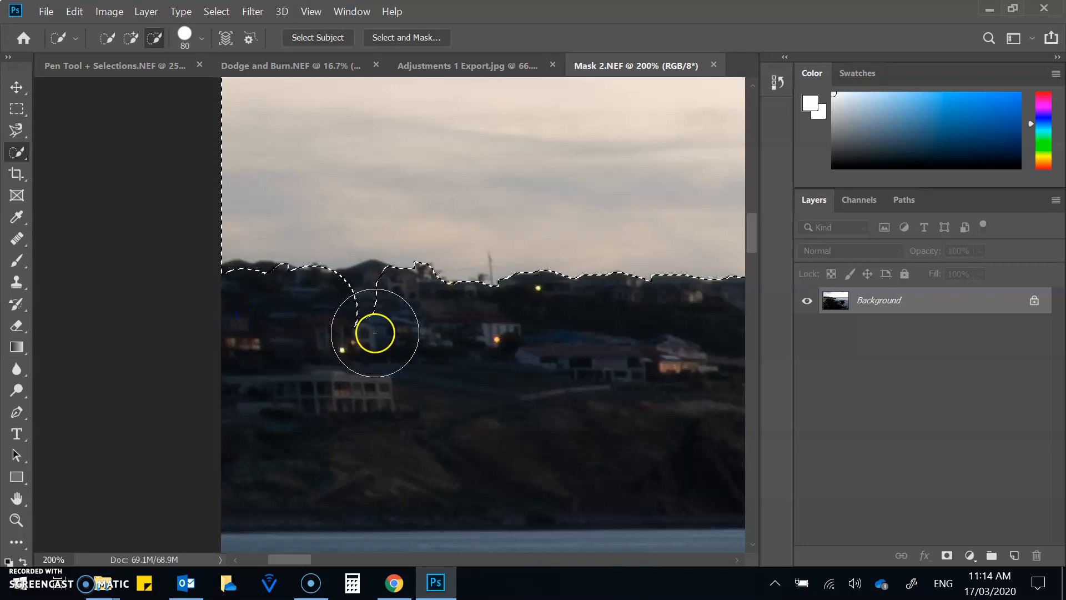
pyautogui.moveTo(352, 321)
pyautogui.mouseDown()
pyautogui.moveTo(245, 305)
pyautogui.moveTo(321, 316)
pyautogui.moveTo(394, 304)
pyautogui.mouseUp()
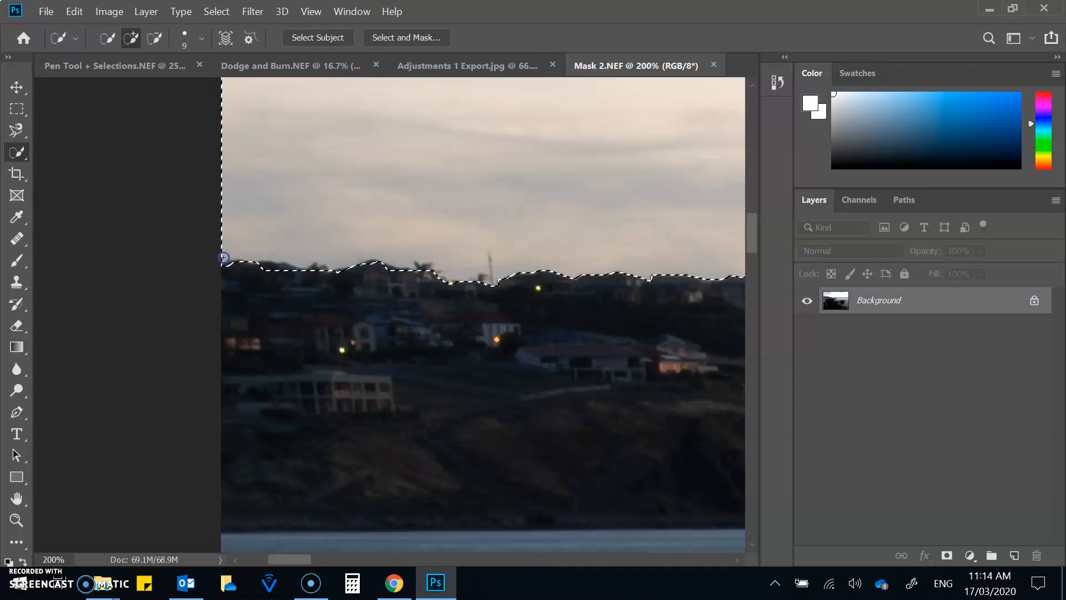
pyautogui.press('alt')
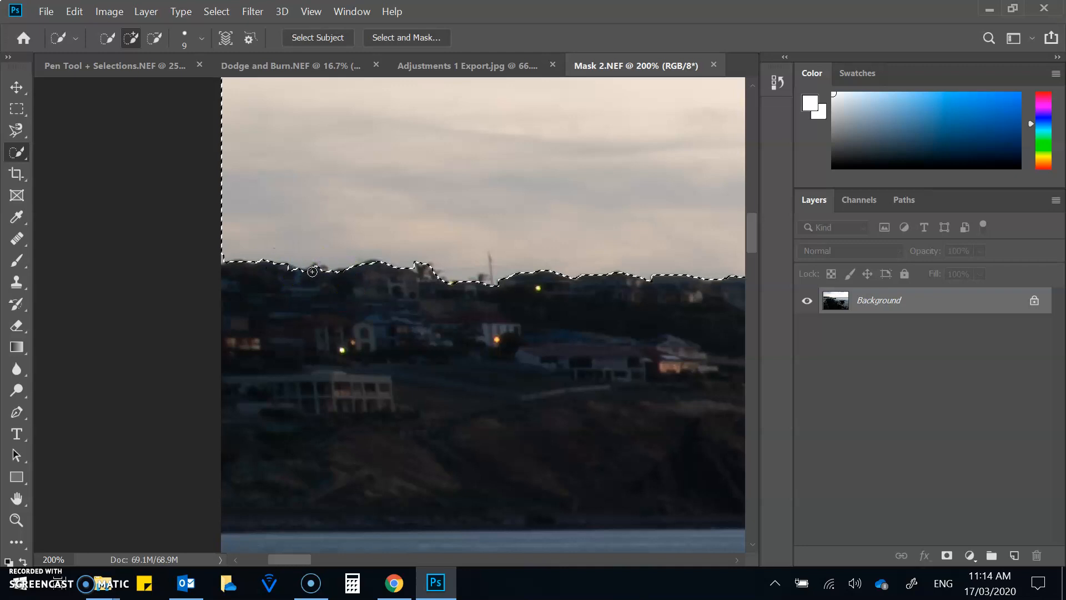
# - Refine the selection edge around the chimneys on the headland with a size 7 brush, subtracting the structures from the sky
pyautogui.hscroll(-6, 440, 285)
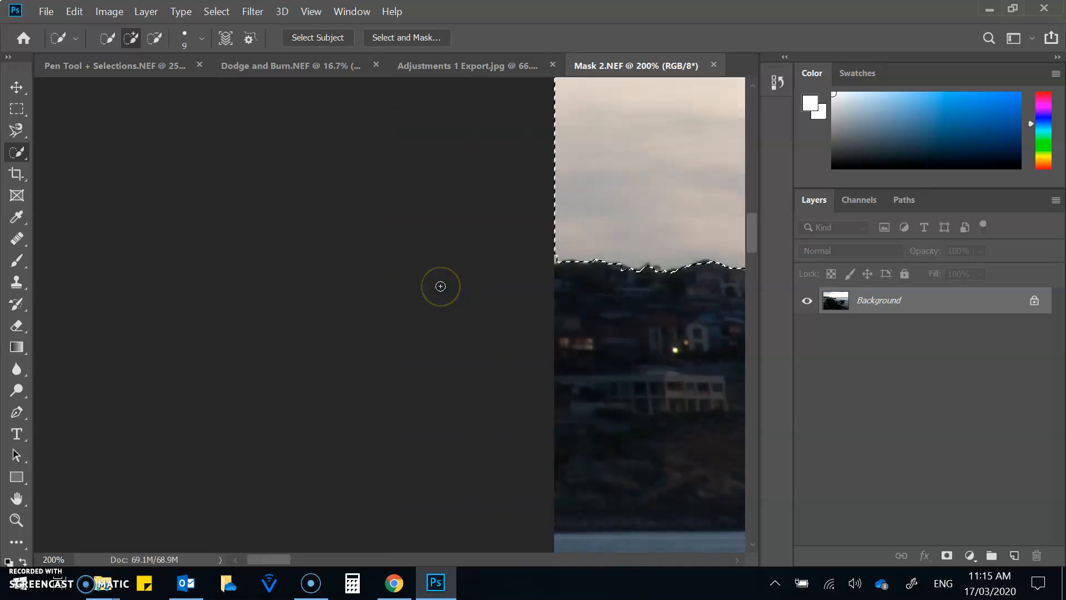
pyautogui.hscroll(15, 440, 286)
pyautogui.hscroll(5, 440, 286)
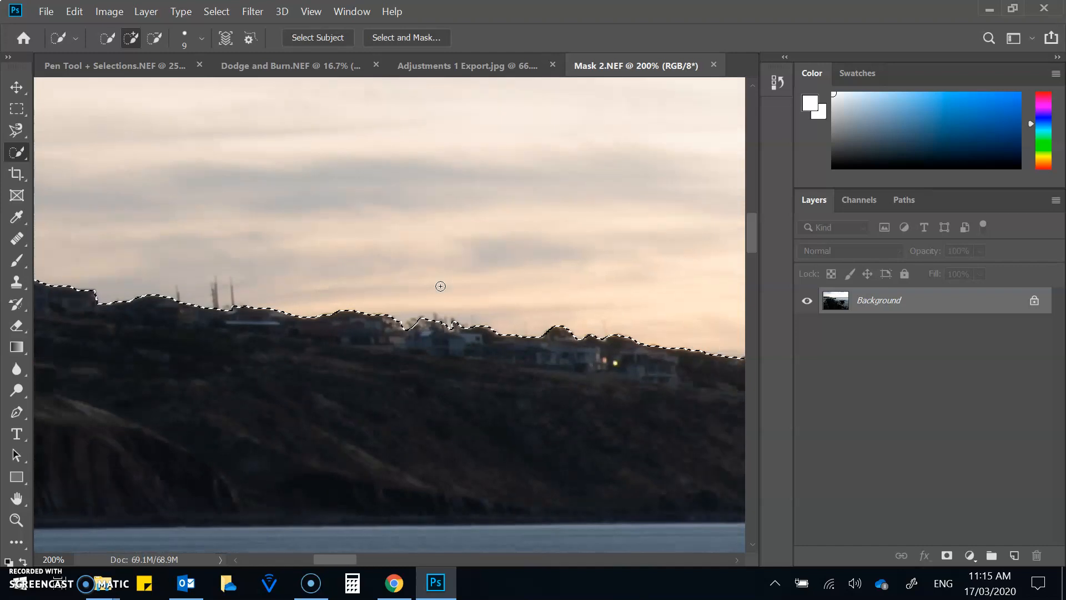
pyautogui.click(456, 396)
pyautogui.hscroll(4, 455, 397)
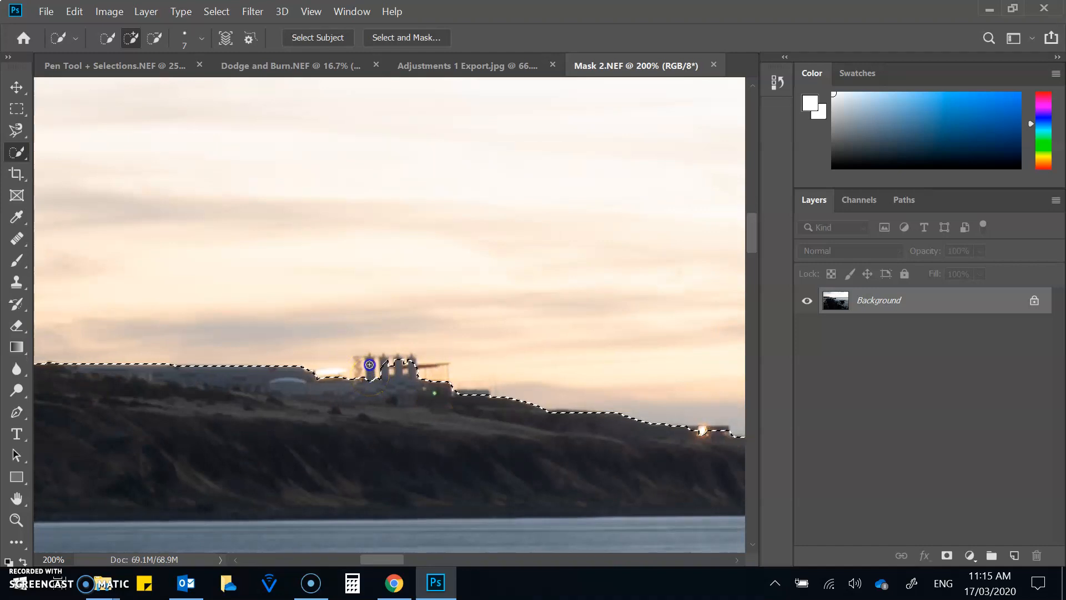
pyautogui.press('alt')
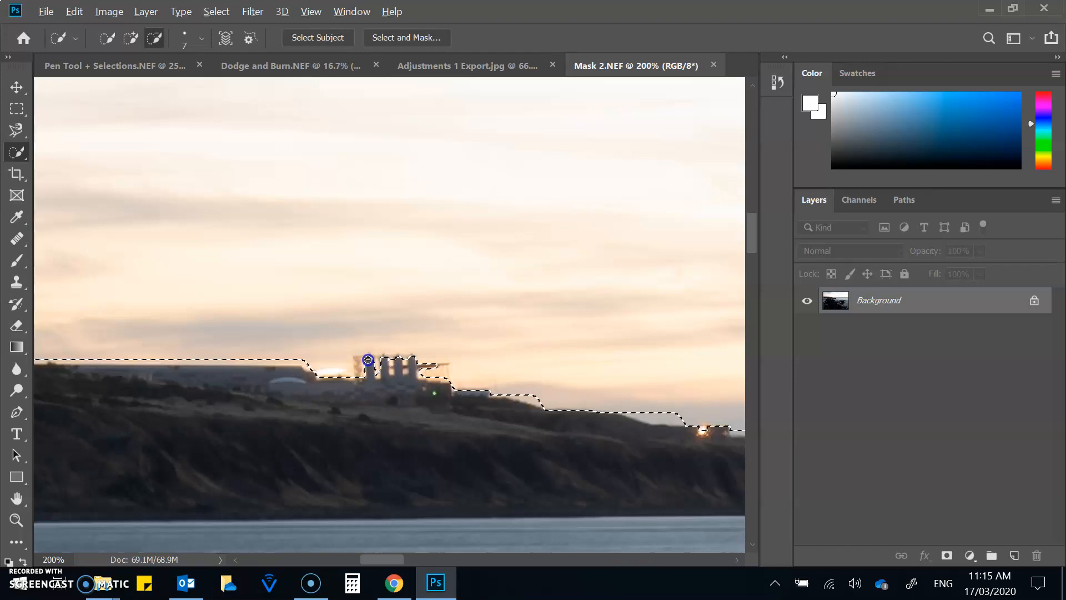
pyautogui.moveTo(368, 360); pyautogui.dragTo(382, 395)
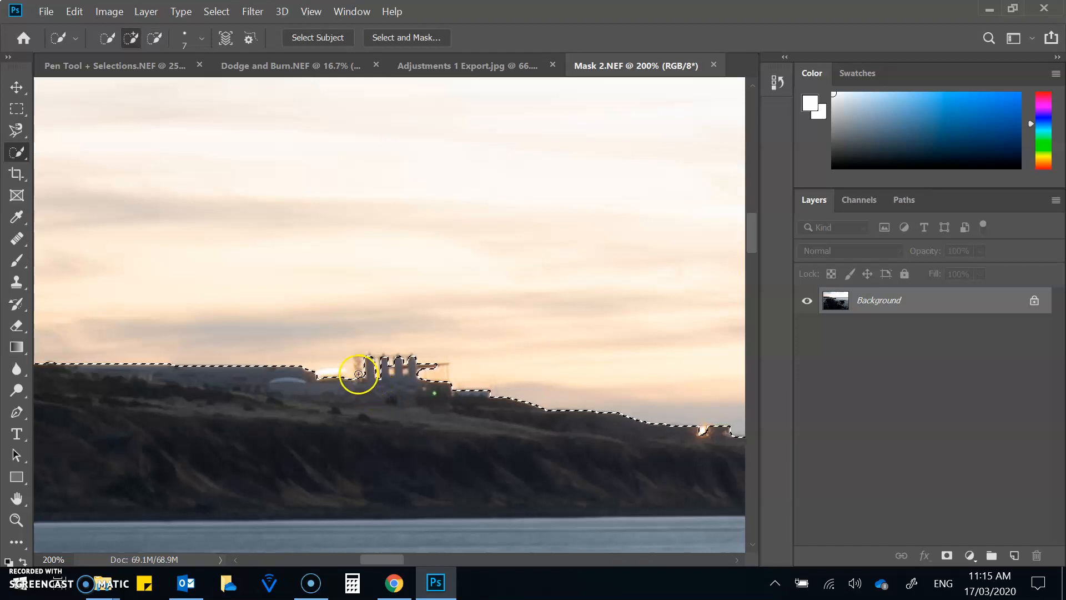
pyautogui.click(464, 451)
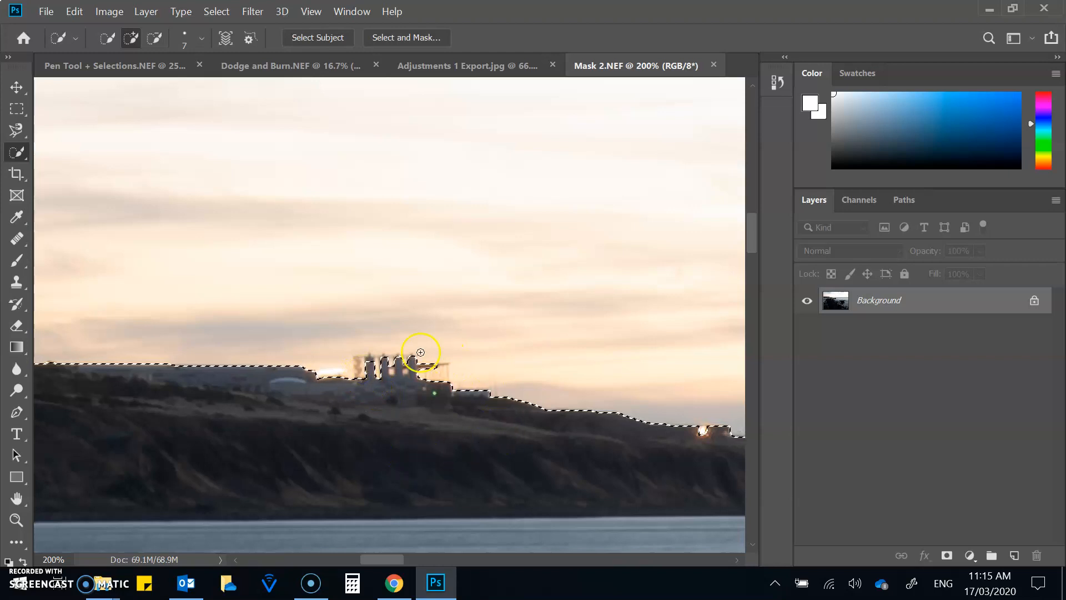
# - Refine the sky selection edge around the chimneys and the headland's tip, and check it along the jetty and horizon
pyautogui.press('alt')
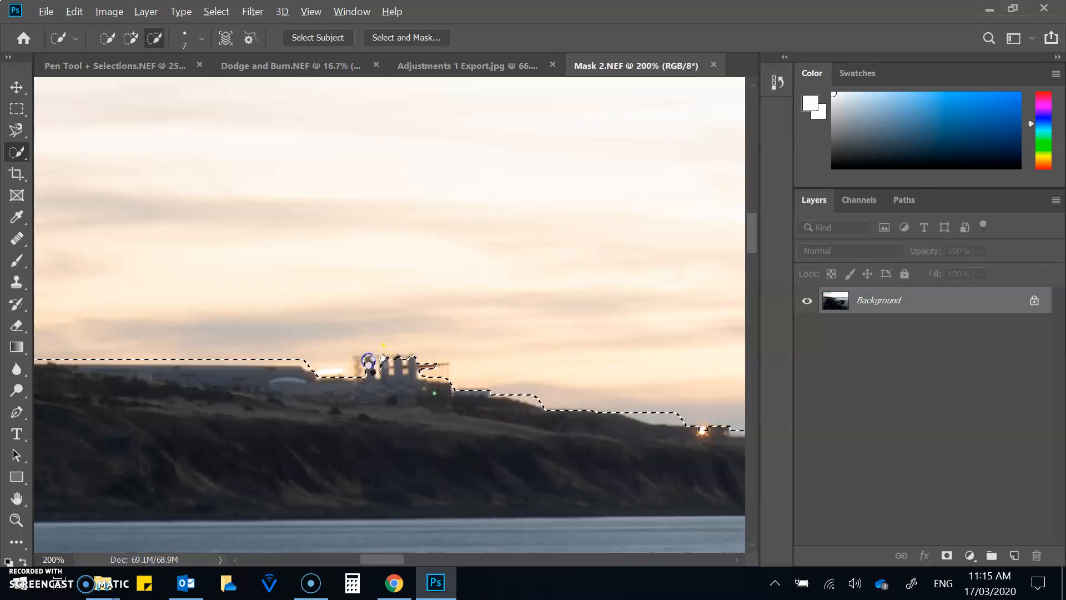
pyautogui.hscroll(5, 448, 422)
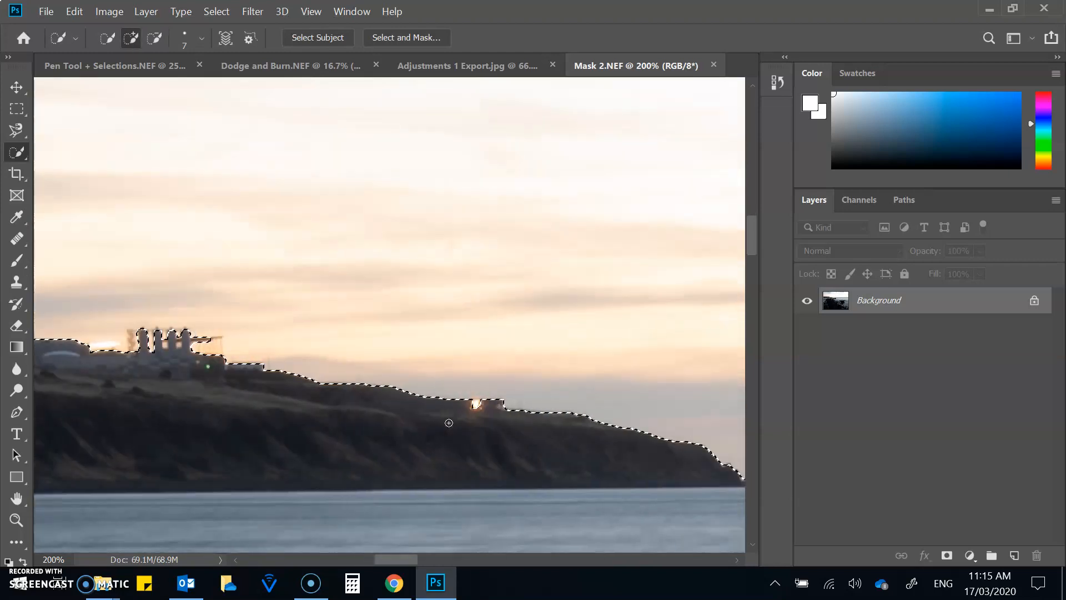
pyautogui.hscroll(8, 448, 422)
pyautogui.moveTo(52, 400)
pyautogui.mouseDown()
pyautogui.moveTo(124, 401)
pyautogui.moveTo(116, 404)
pyautogui.mouseUp()
pyautogui.keyDown('alt'); pyautogui.click(116, 403); pyautogui.keyUp('alt')
pyautogui.moveTo(116, 403)
pyautogui.mouseDown()
pyautogui.moveTo(135, 421)
pyautogui.moveTo(105, 404)
pyautogui.moveTo(174, 409)
pyautogui.mouseUp()
pyautogui.hscroll(5, 172, 410)
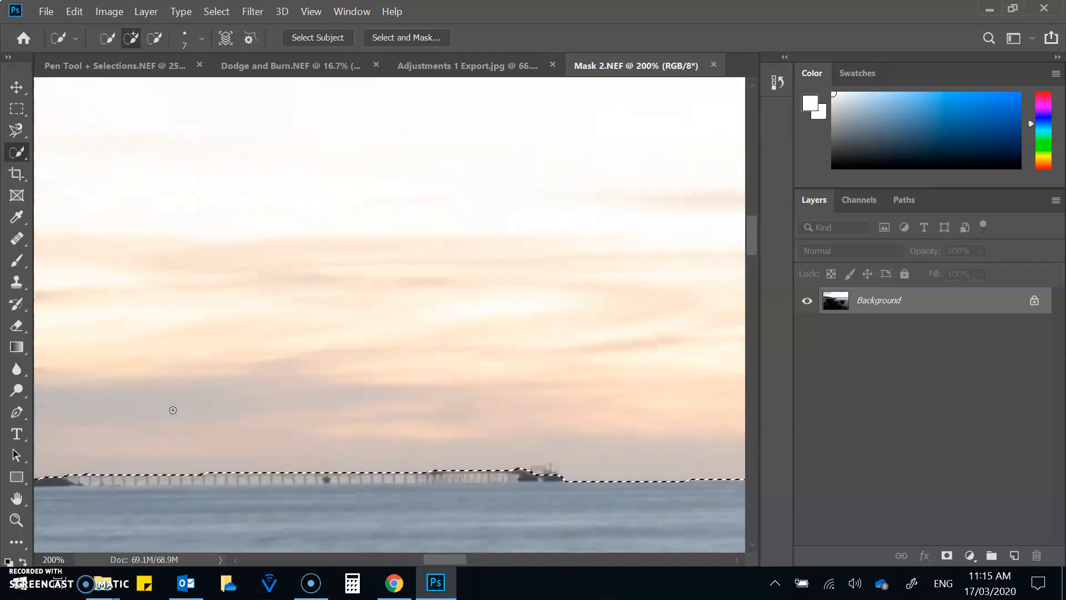
pyautogui.hscroll(6, 172, 410)
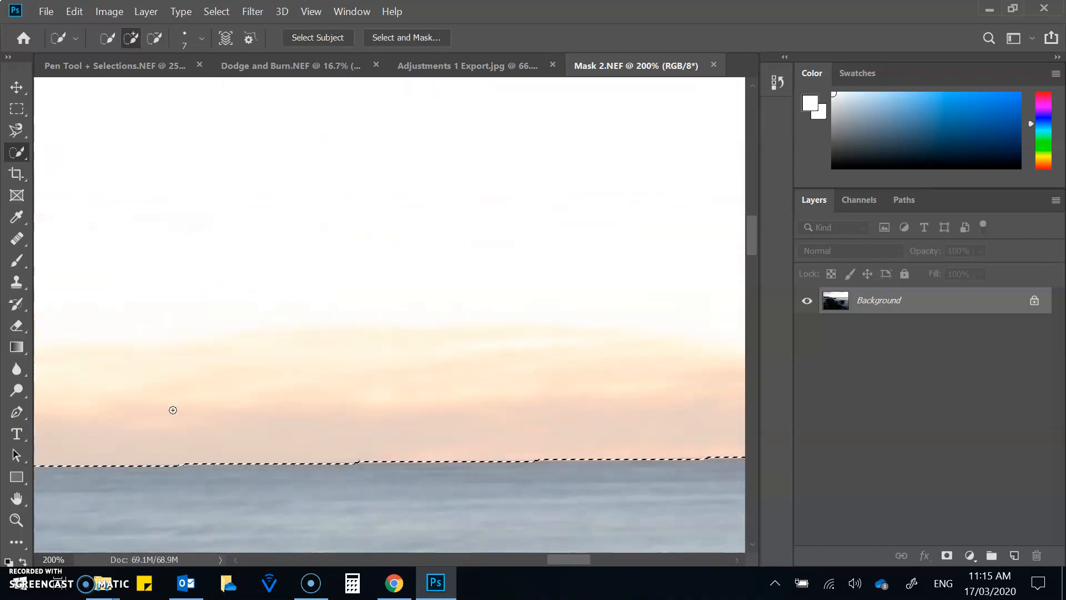
pyautogui.hscroll(3, 172, 409)
pyautogui.hotkey('ctrl', '0')
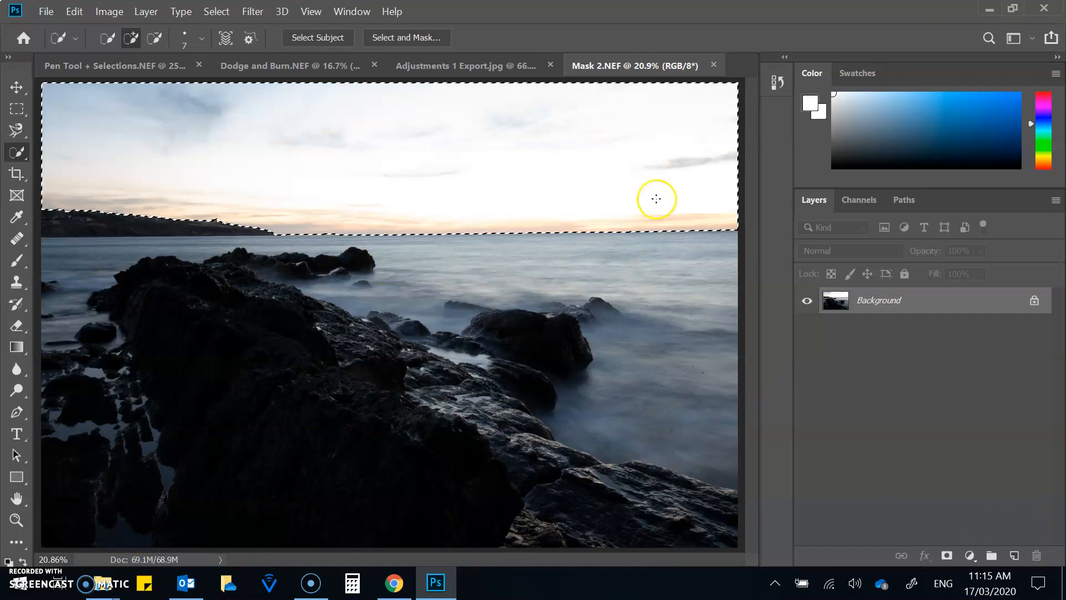
# - Add a Brightness/Contrast adjustment layer masked to the sky selection and lower its brightness to about -45
pyautogui.click(969, 556)
pyautogui.click(966, 312)
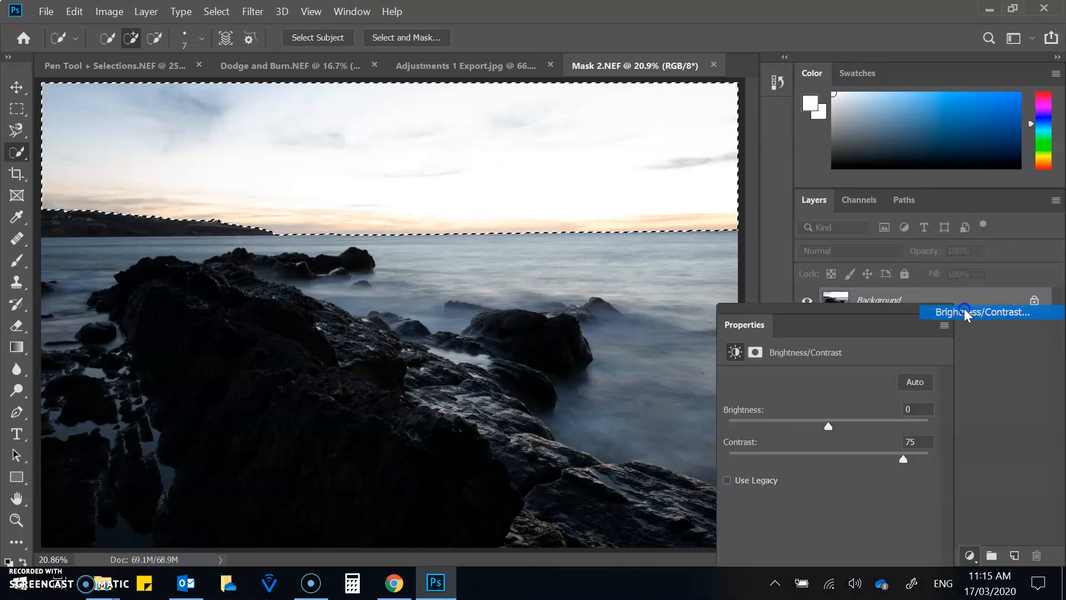
pyautogui.moveTo(820, 432); pyautogui.dragTo(801, 437)
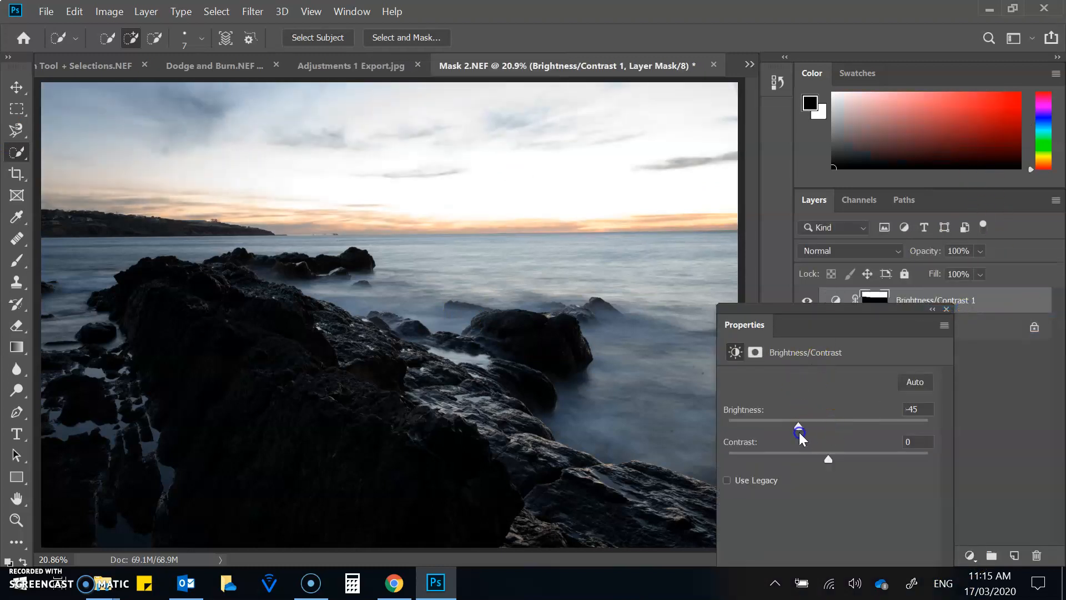
pyautogui.click(946, 308)
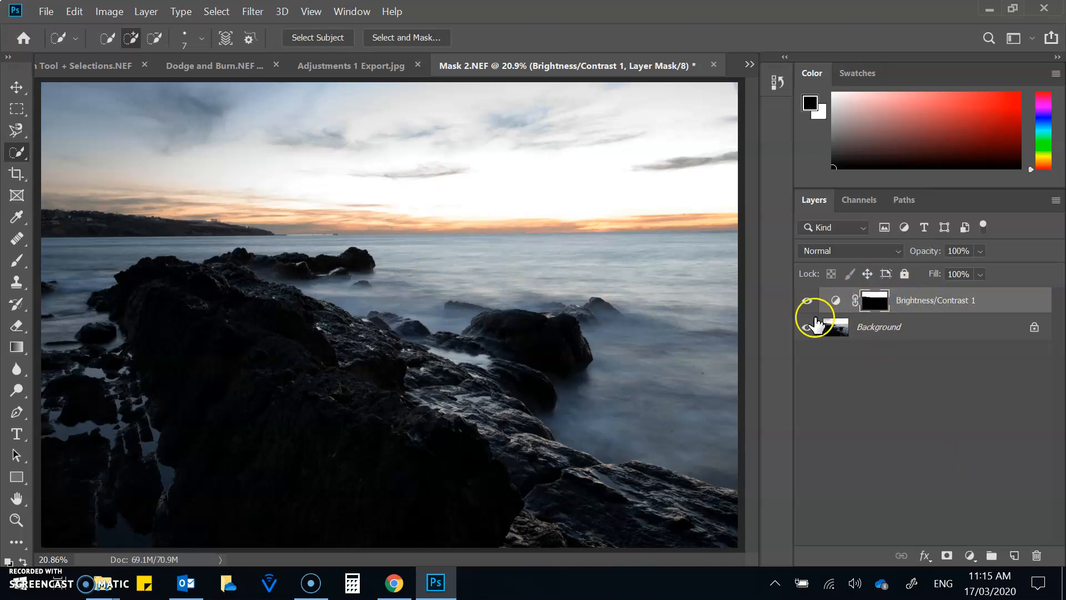
# - Compare the sky before and after by repeatedly hiding and showing the Brightness/Contrast adjustment layer
pyautogui.click(807, 300)
pyautogui.click(806, 301)
pyautogui.click(807, 301)
pyautogui.click(807, 301)
pyautogui.click(806, 301)
pyautogui.click(806, 301)
pyautogui.click(807, 300)
pyautogui.click(806, 300)
pyautogui.click(806, 301)
pyautogui.click(807, 300)
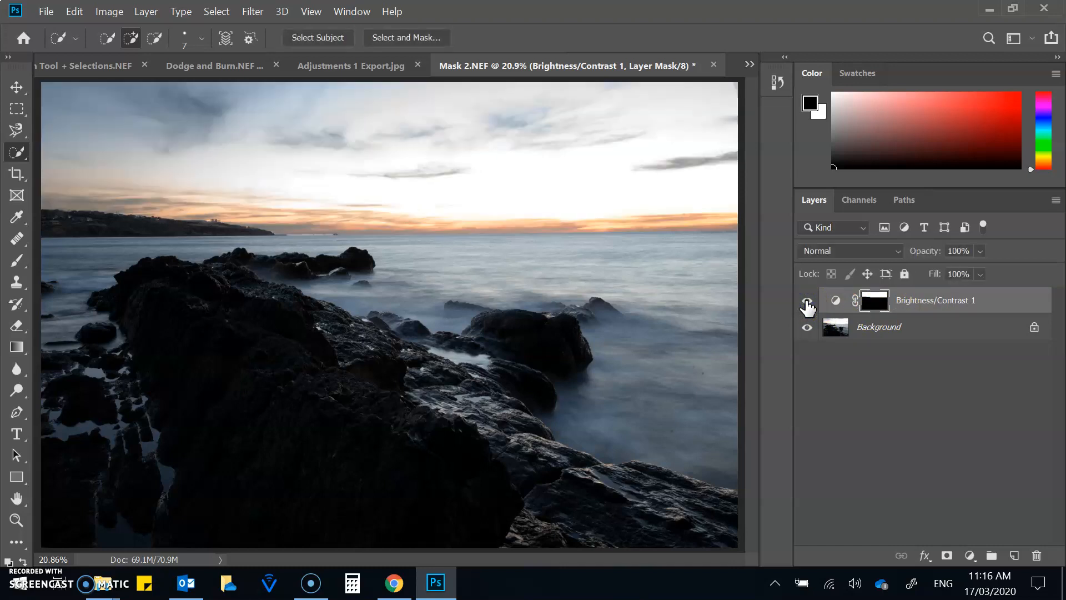
# - Reload the sky selection from the Brightness/Contrast layer mask, and undo the extra mask added to that layer
pyautogui.click(877, 306)
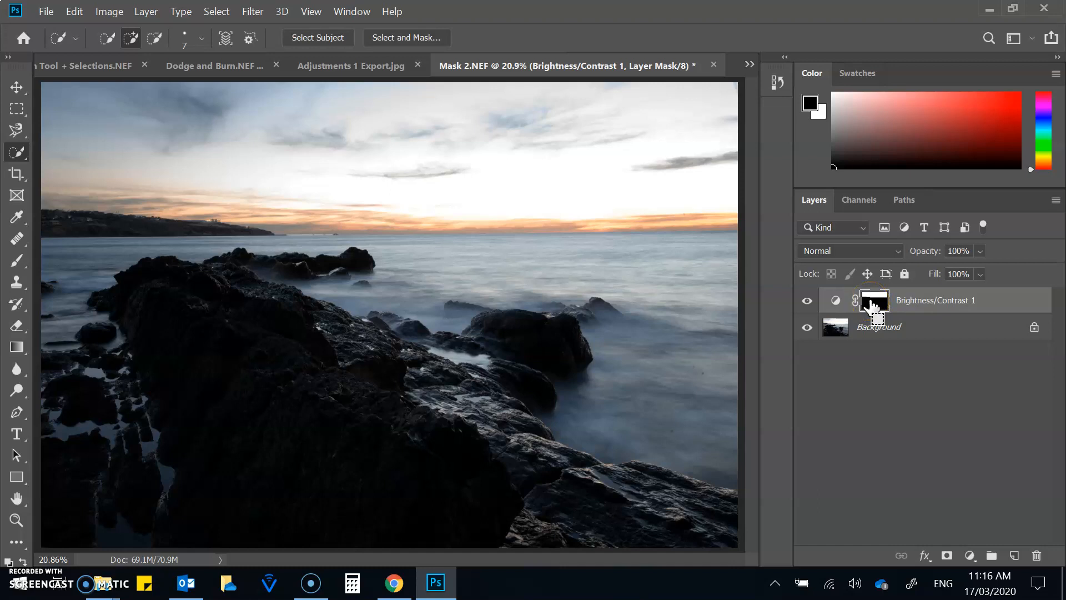
pyautogui.keyDown('ctrl'); pyautogui.click(872, 304); pyautogui.keyUp('ctrl')
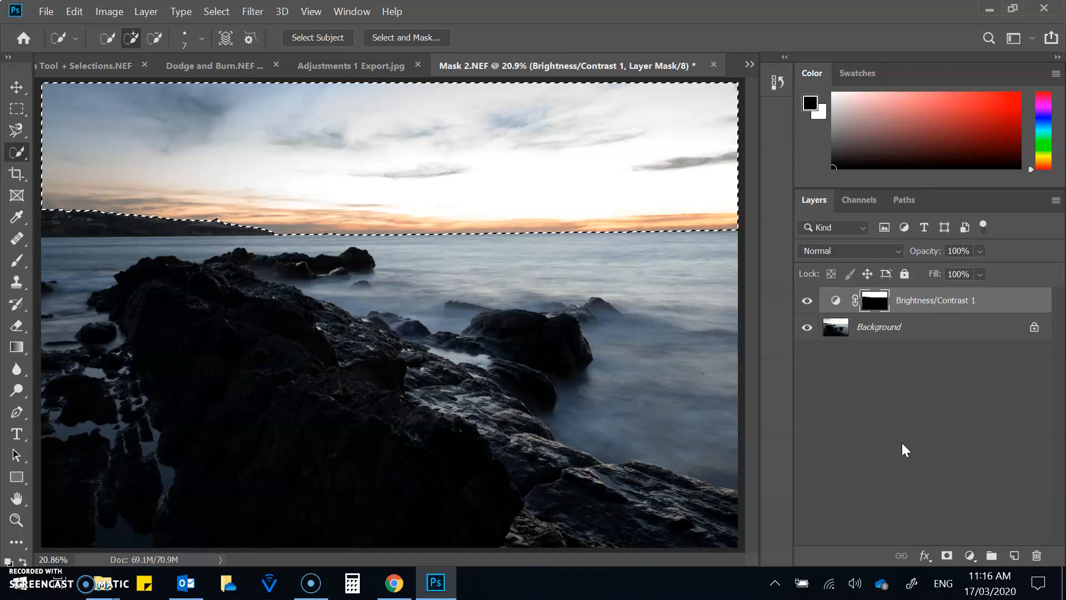
pyautogui.click(946, 555)
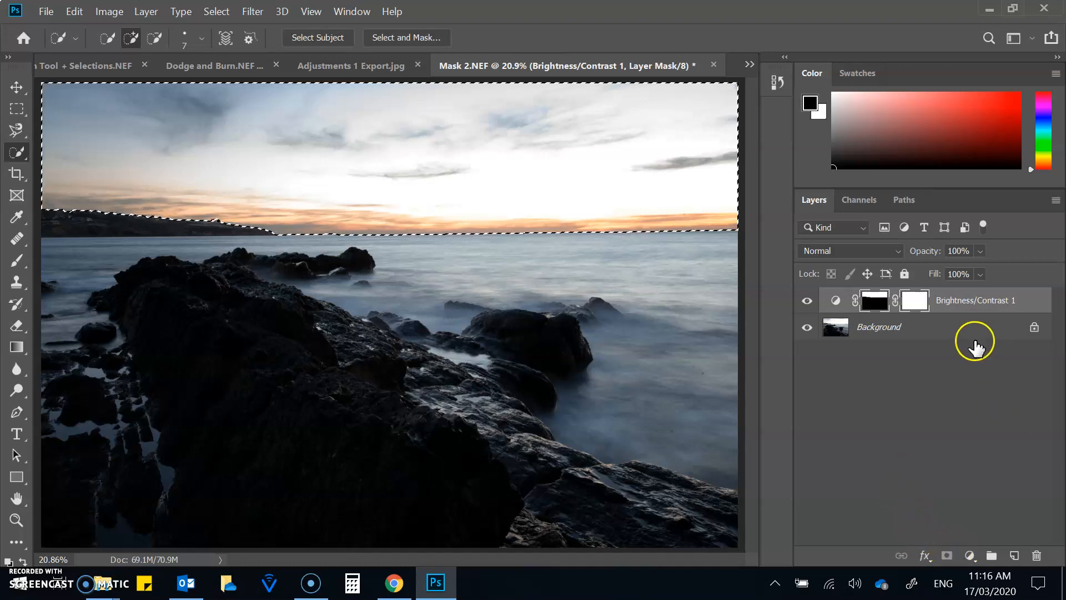
pyautogui.hotkey('ctrl', 'z')
# - Add a Vibrance adjustment layer to the selected sky, with vibrance at +100 and a reduced saturation
pyautogui.click(969, 555)
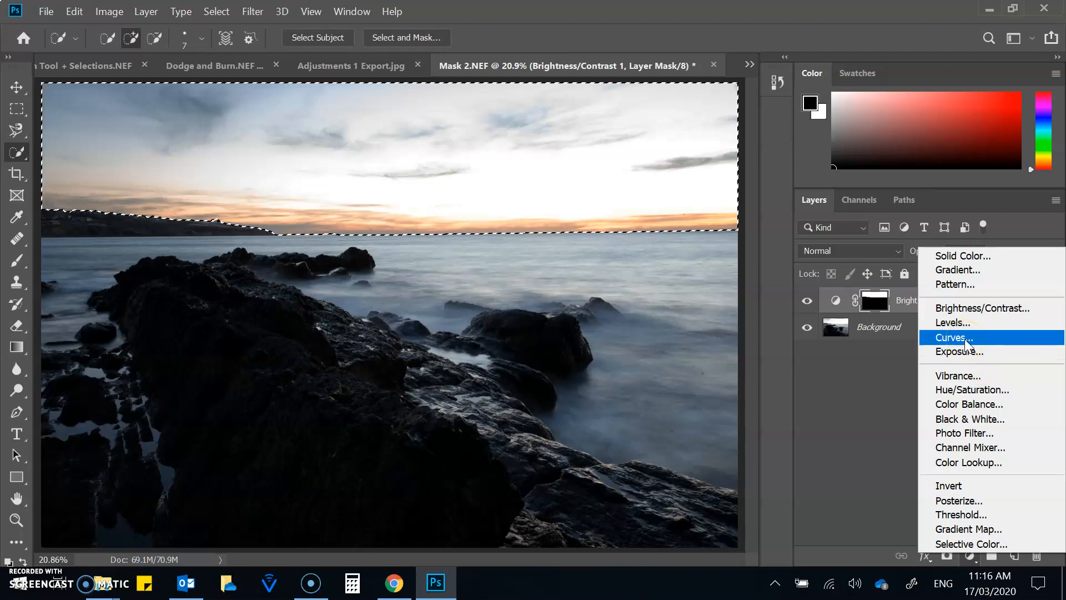
pyautogui.click(965, 377)
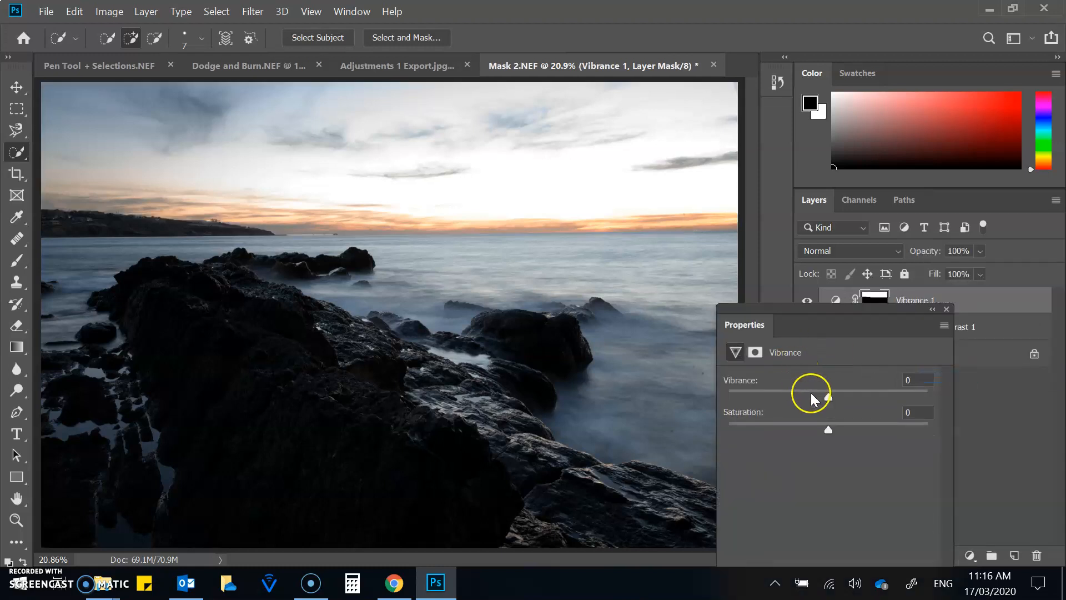
pyautogui.moveTo(828, 398); pyautogui.dragTo(796, 431)
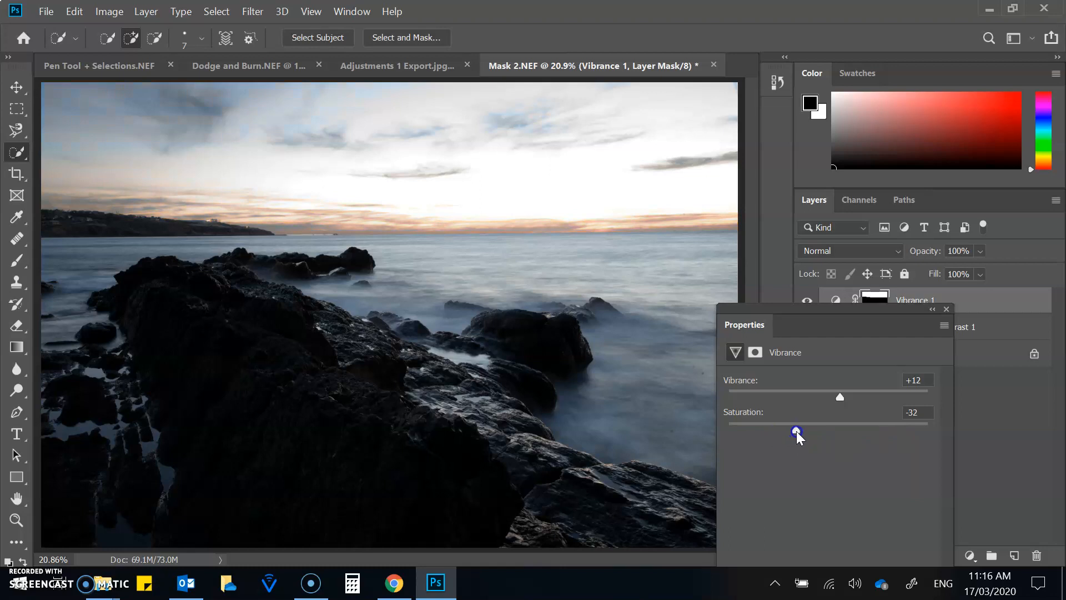
pyautogui.moveTo(844, 392); pyautogui.dragTo(1006, 421)
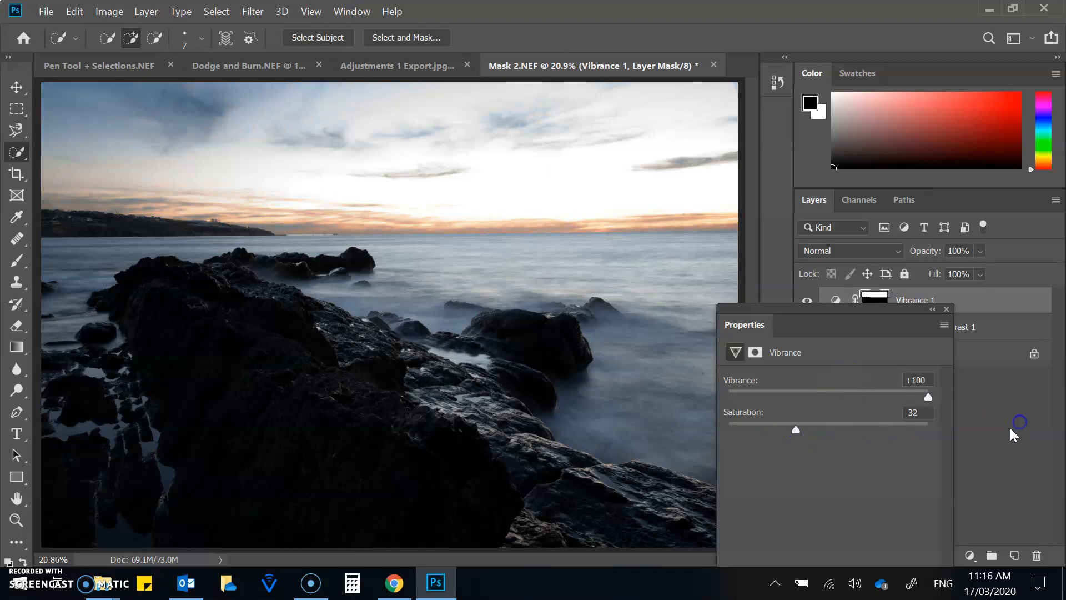
pyautogui.moveTo(794, 431); pyautogui.dragTo(802, 427)
pyautogui.click(946, 309)
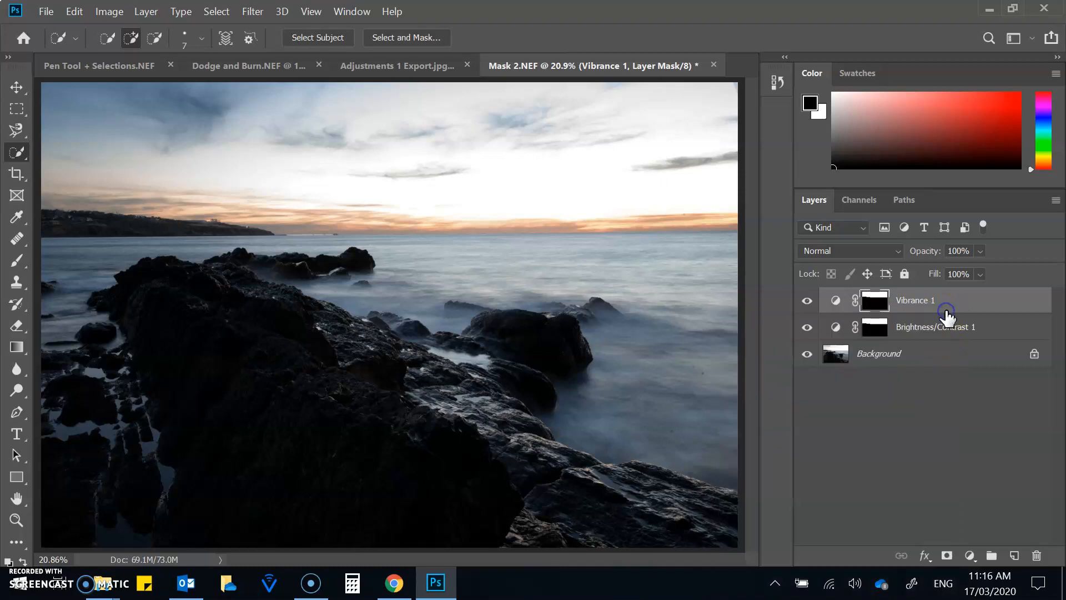
# - Compare the sky with and without the Vibrance adjustment by toggling the layer's visibility
pyautogui.click(807, 300)
pyautogui.click(807, 300)
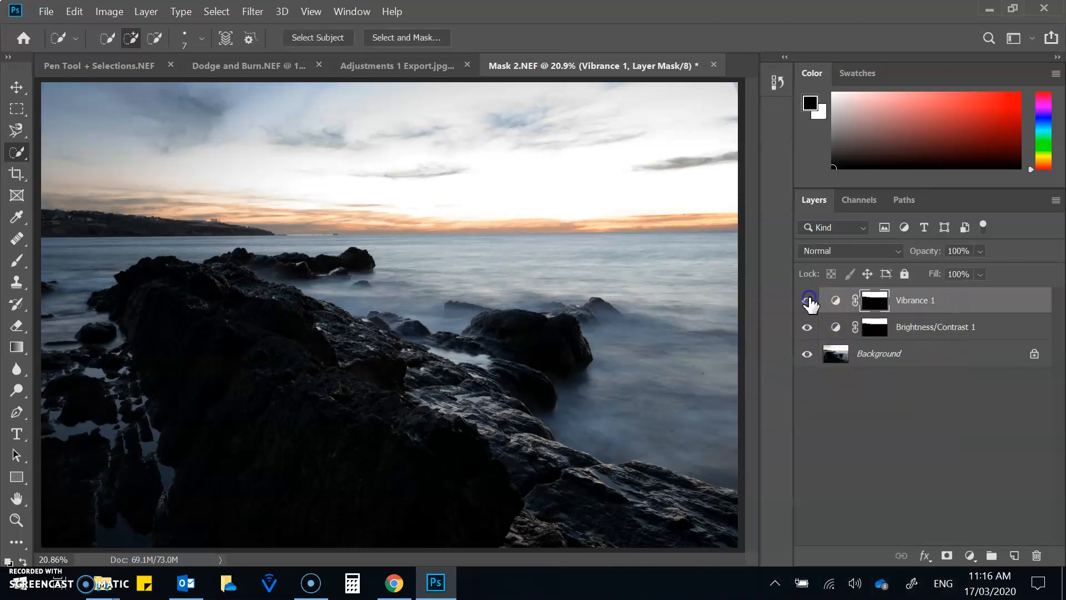
pyautogui.click(808, 300)
pyautogui.click(808, 300)
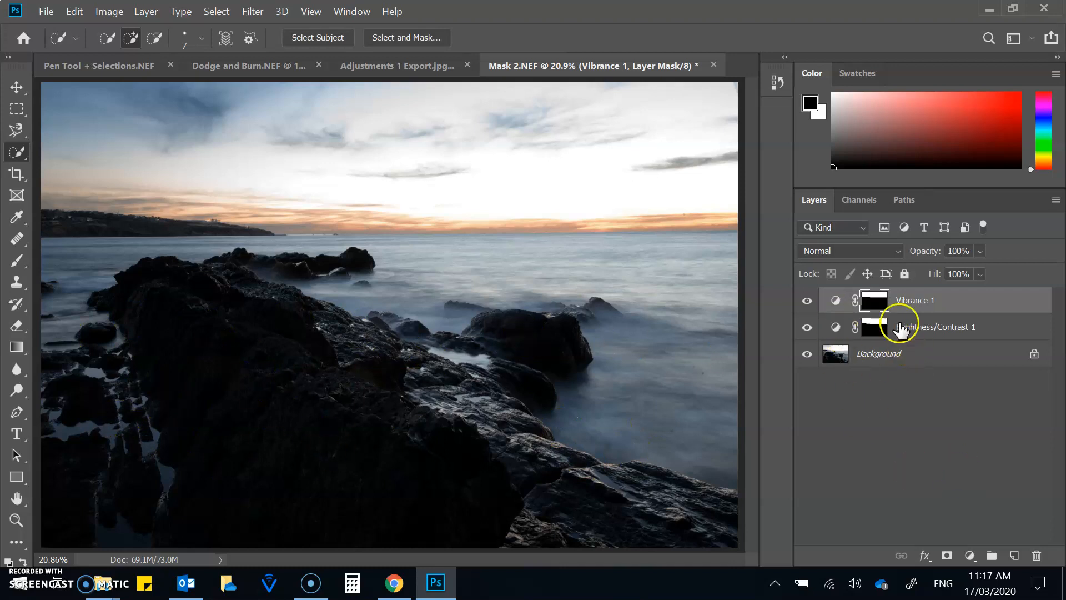
# - Load the sky selection from the Vibrance layer mask and invert it back and forth between sky and foreground
pyautogui.keyDown('ctrl'); pyautogui.click(879, 307); pyautogui.keyUp('ctrl')
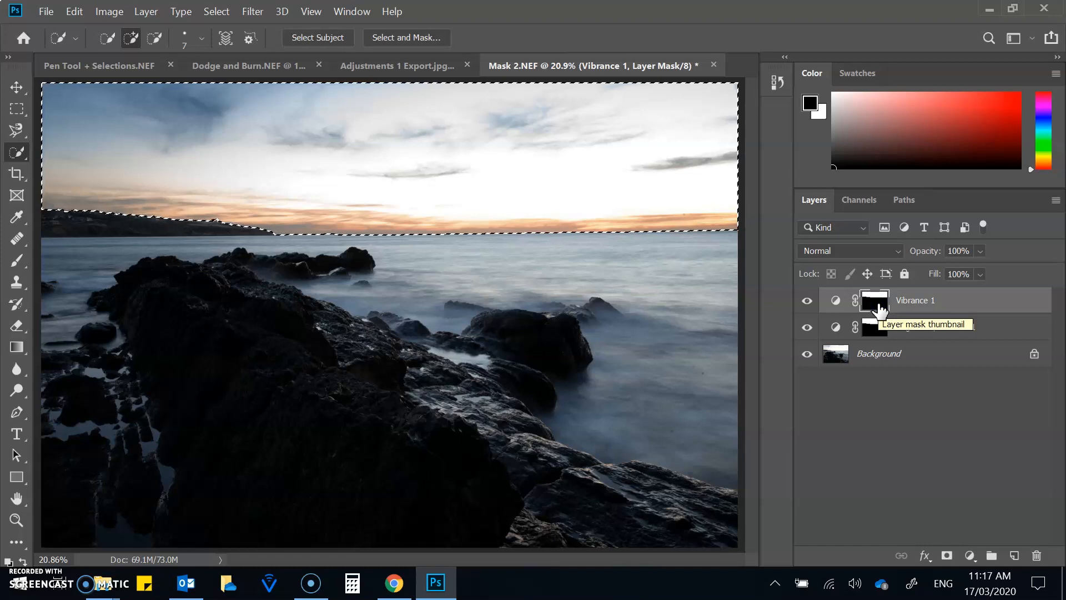
pyautogui.hotkey('ctrl', 'shift', 'i')
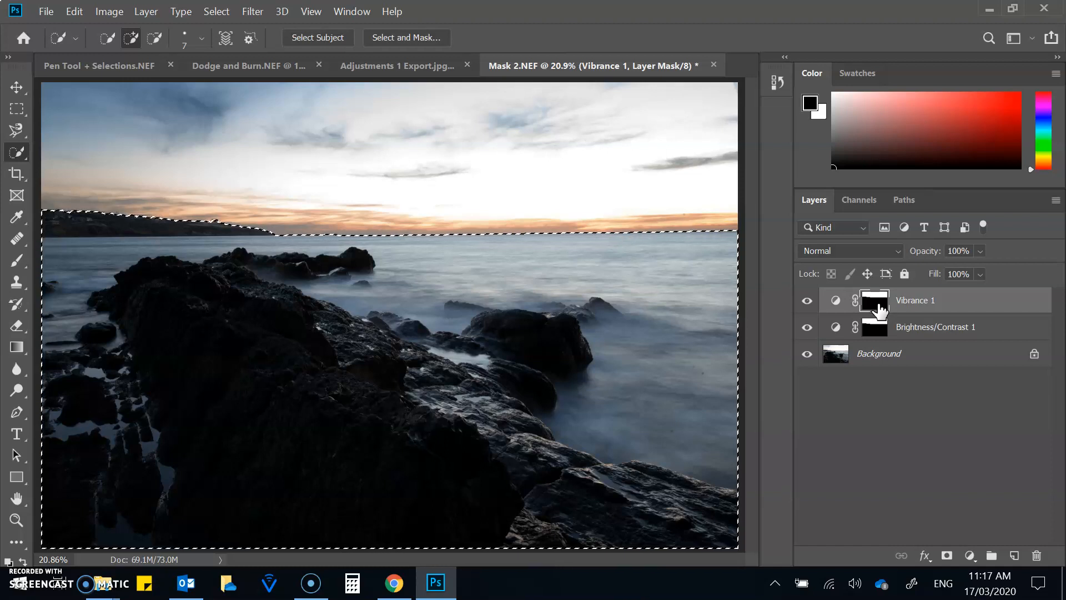
pyautogui.hotkey('ctrl', 'shift', 'i')
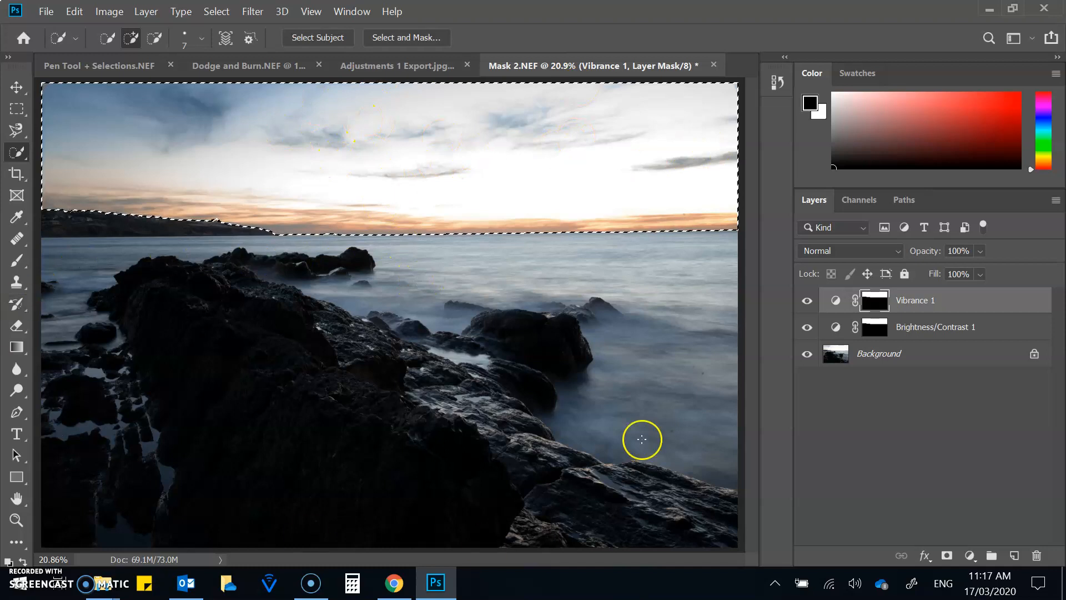
pyautogui.hotkey('ctrl', 'shift', 'i')
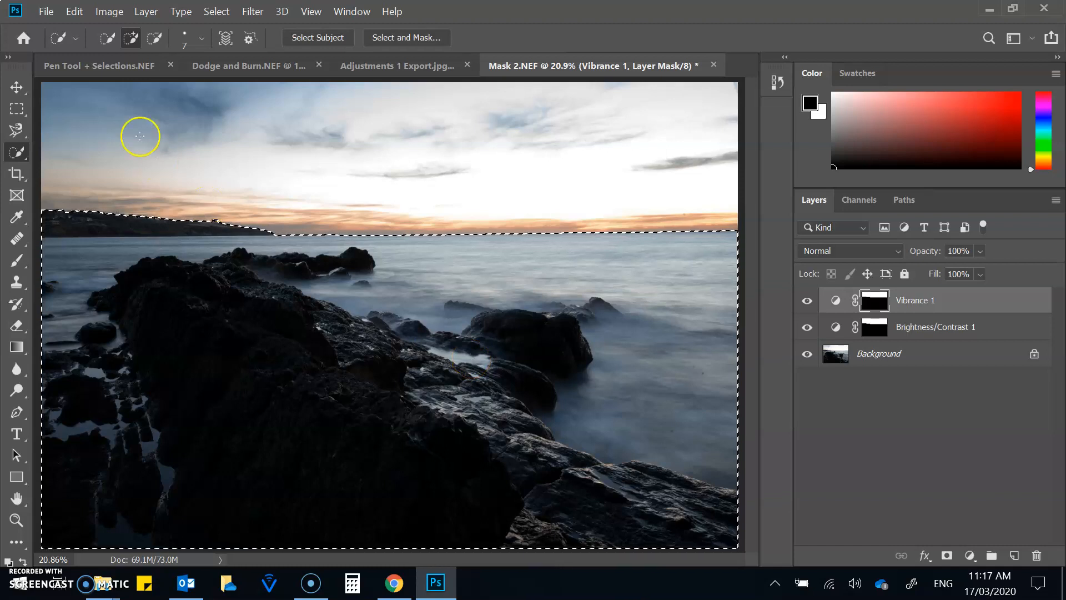
# - Draw a rectangular marquee in the sky and invert it back and forth to demonstrate inverse selection
pyautogui.click(18, 110)
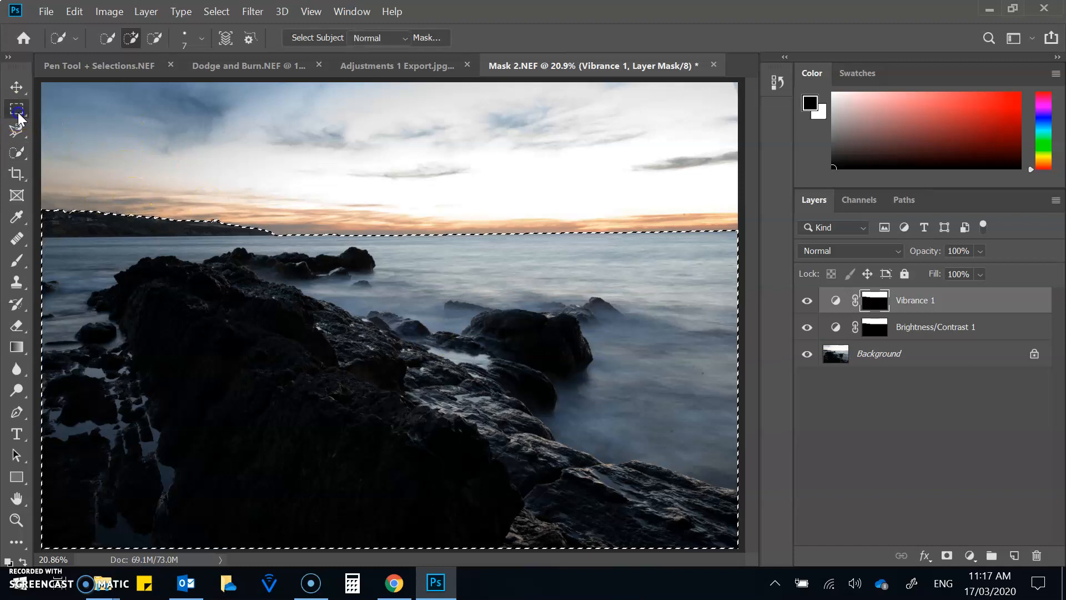
pyautogui.moveTo(186, 118); pyautogui.dragTo(423, 211)
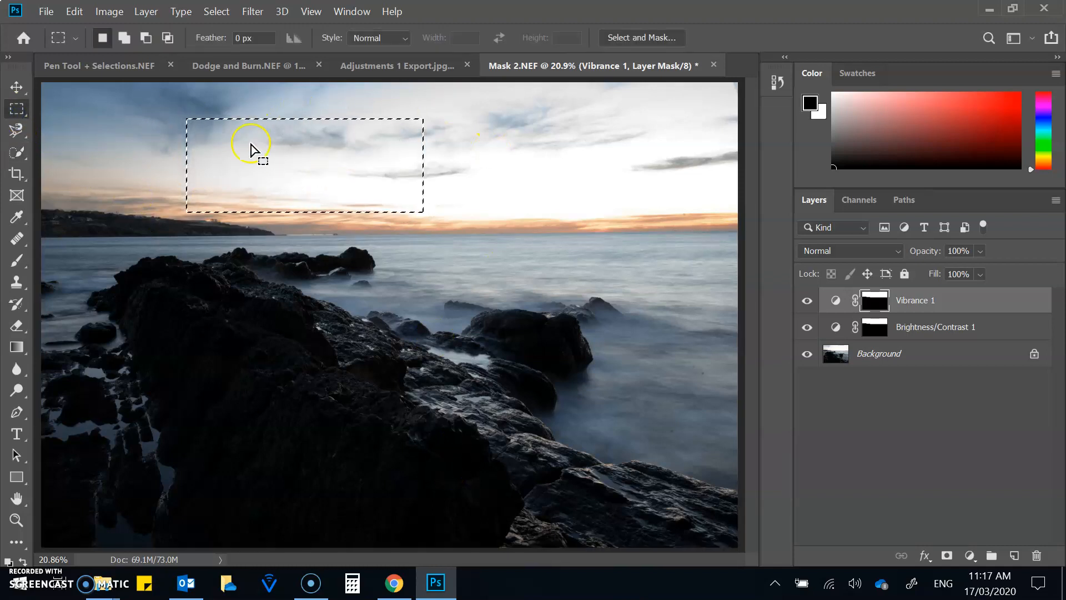
pyautogui.hotkey('ctrl', 'shift', 'i')
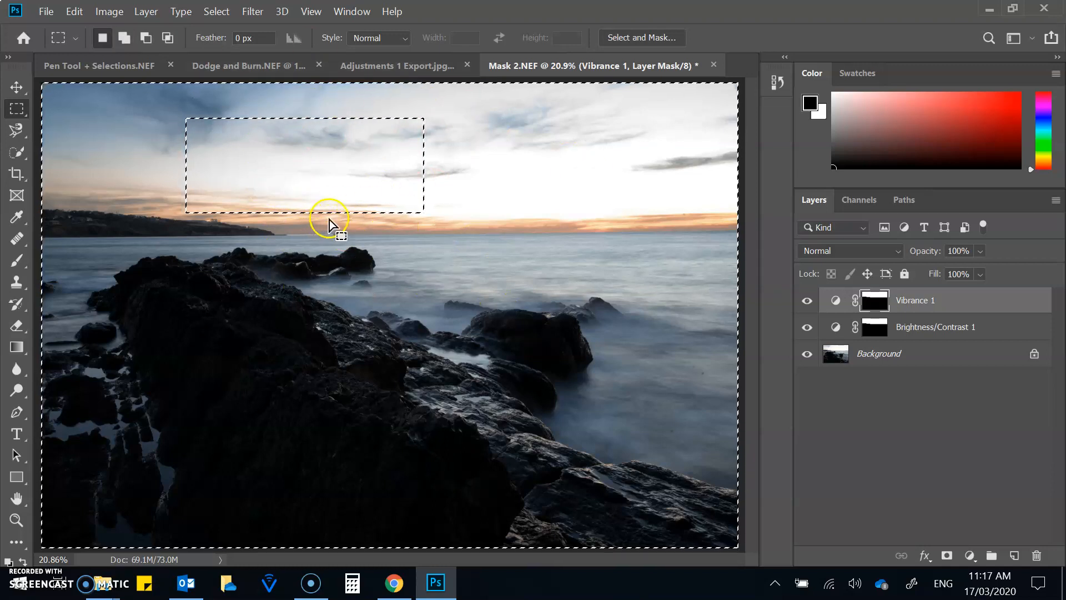
pyautogui.hotkey('ctrl', 'shift', 'i')
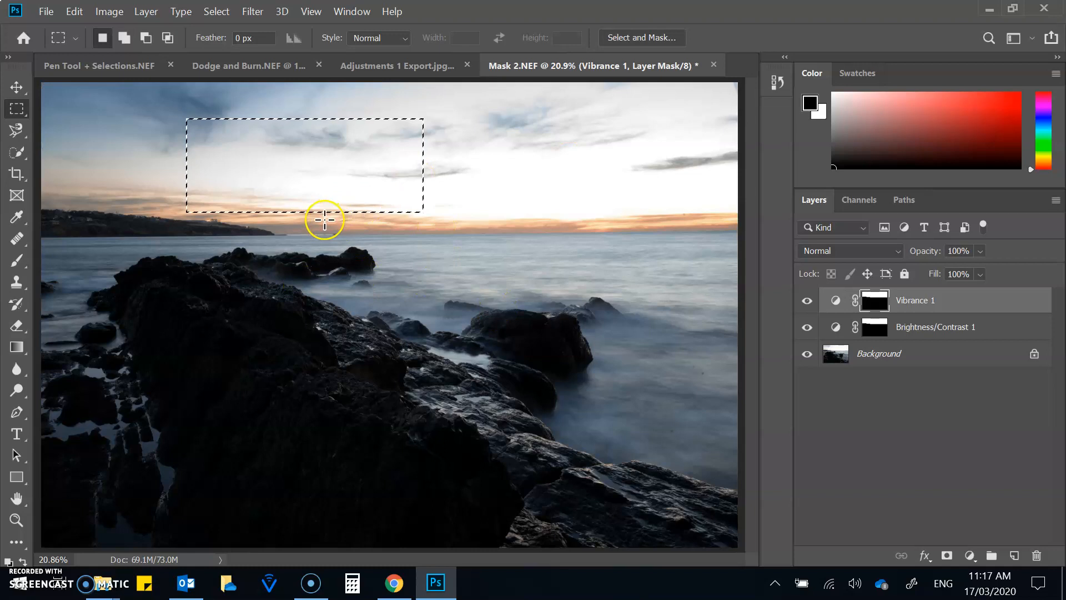
pyautogui.hotkey('ctrl', 'shift', 'i')
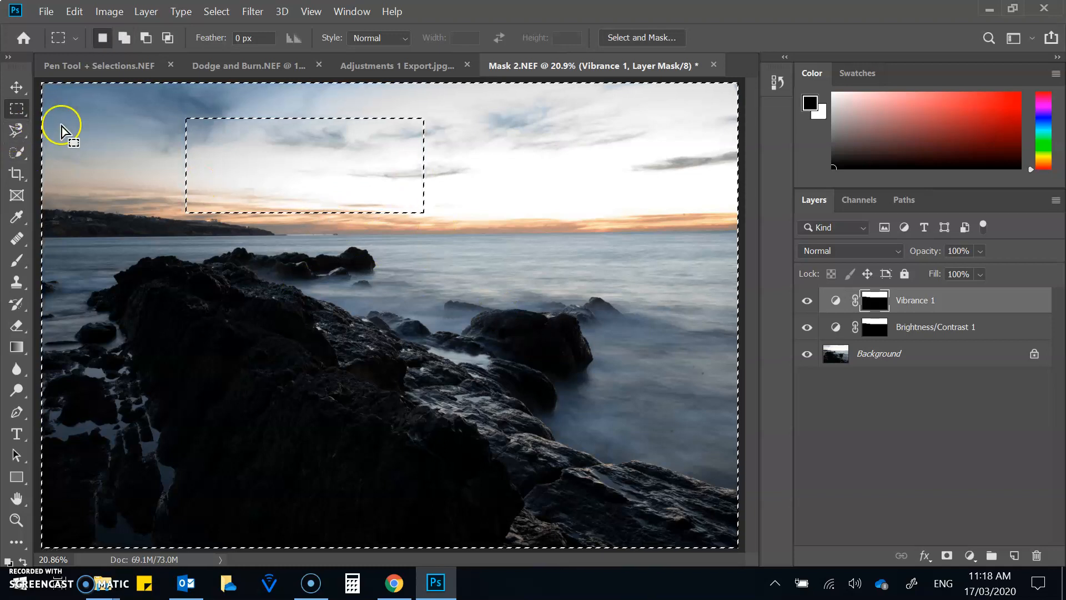
# - Load the Vibrance mask as a selection, invert it to the foreground, and add a Brightness/Contrast layer with brightness 98
pyautogui.keyDown('ctrl'); pyautogui.click(876, 309); pyautogui.keyUp('ctrl')
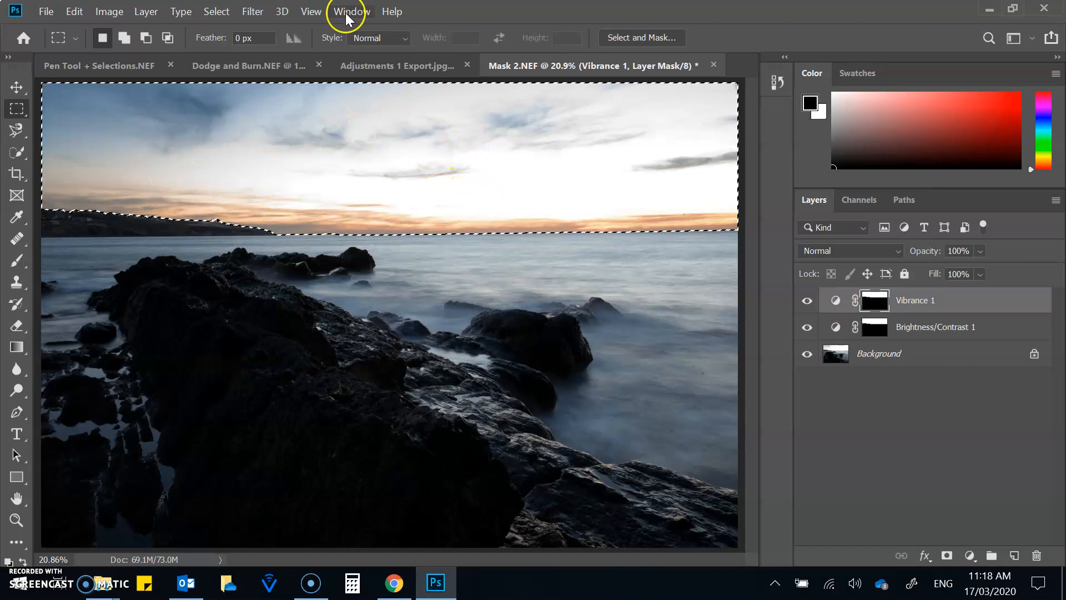
pyautogui.hotkey('ctrl', 'shift', 'i')
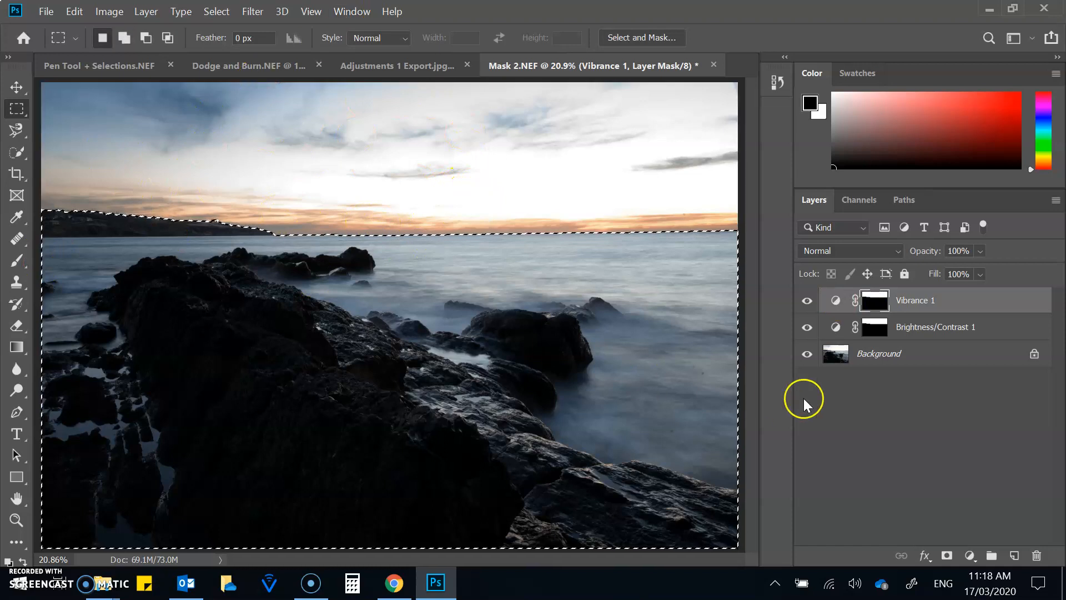
pyautogui.click(969, 556)
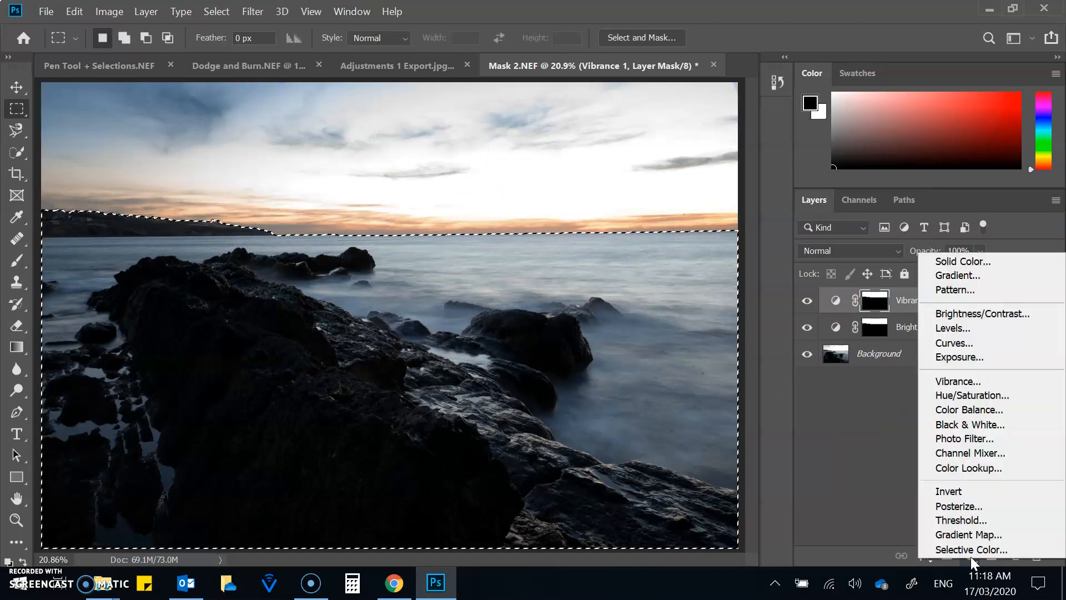
pyautogui.click(1001, 315)
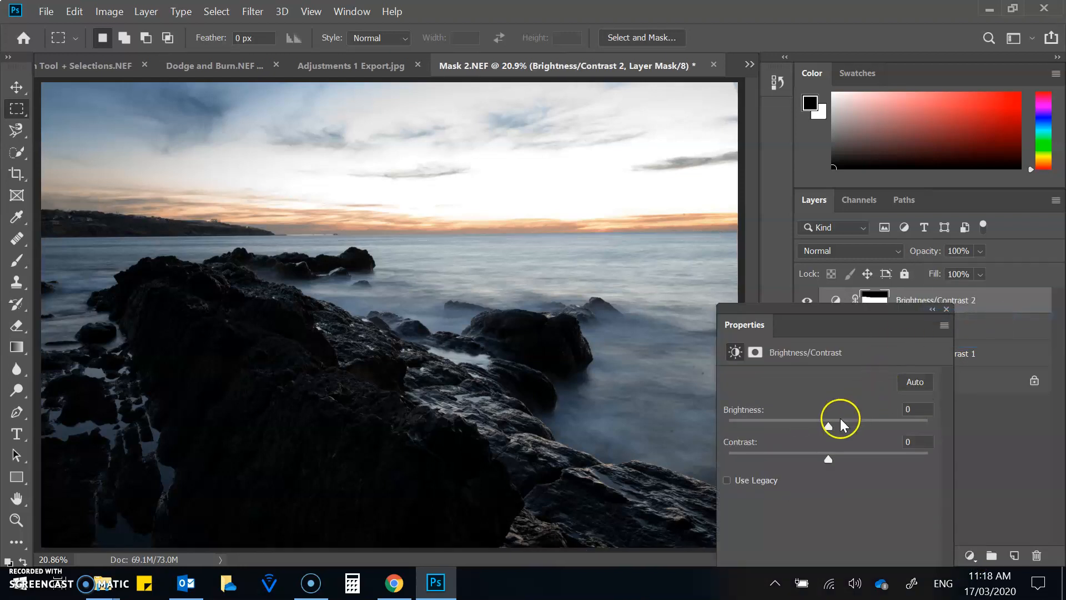
pyautogui.moveTo(829, 425); pyautogui.dragTo(891, 432)
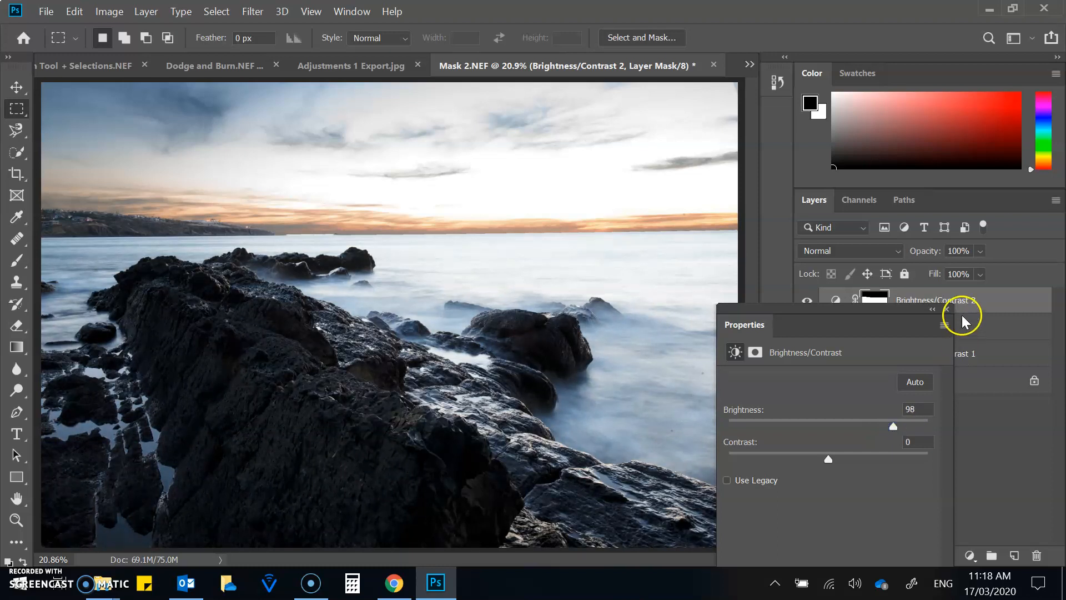
pyautogui.click(945, 309)
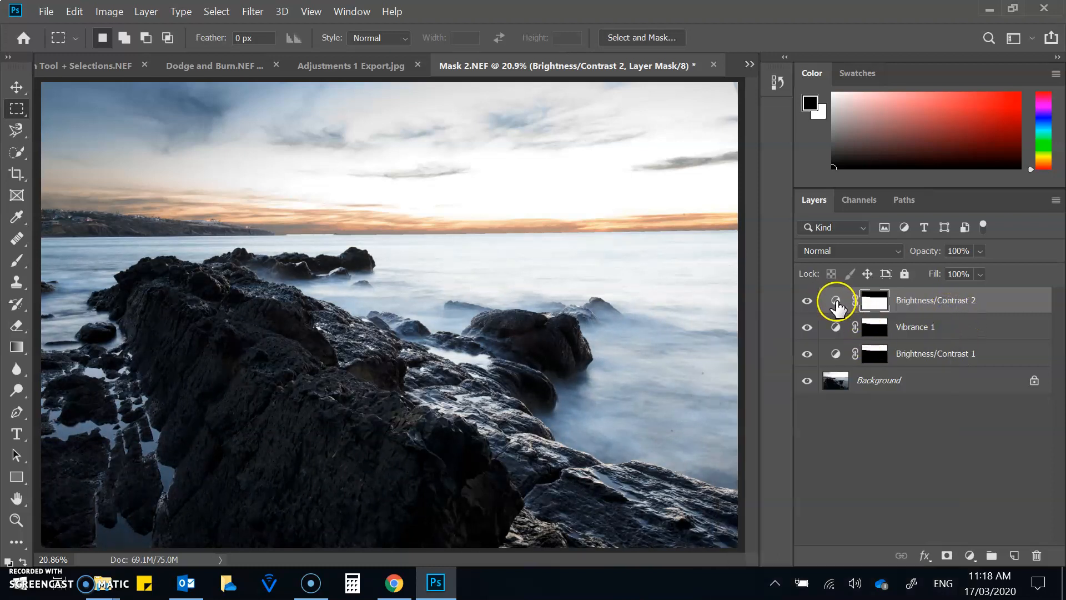
# - Compare the rocks and sea with and without the foreground Brightness/Contrast adjustment by toggling its visibility
pyautogui.click(806, 303)
pyautogui.click(806, 302)
pyautogui.click(806, 303)
pyautogui.click(806, 302)
pyautogui.click(806, 302)
pyautogui.click(807, 303)
# - Try painting black along the horizon on the Brightness/Contrast 2 mask with a 100% opacity brush, and undo the strokes
pyautogui.click(17, 259)
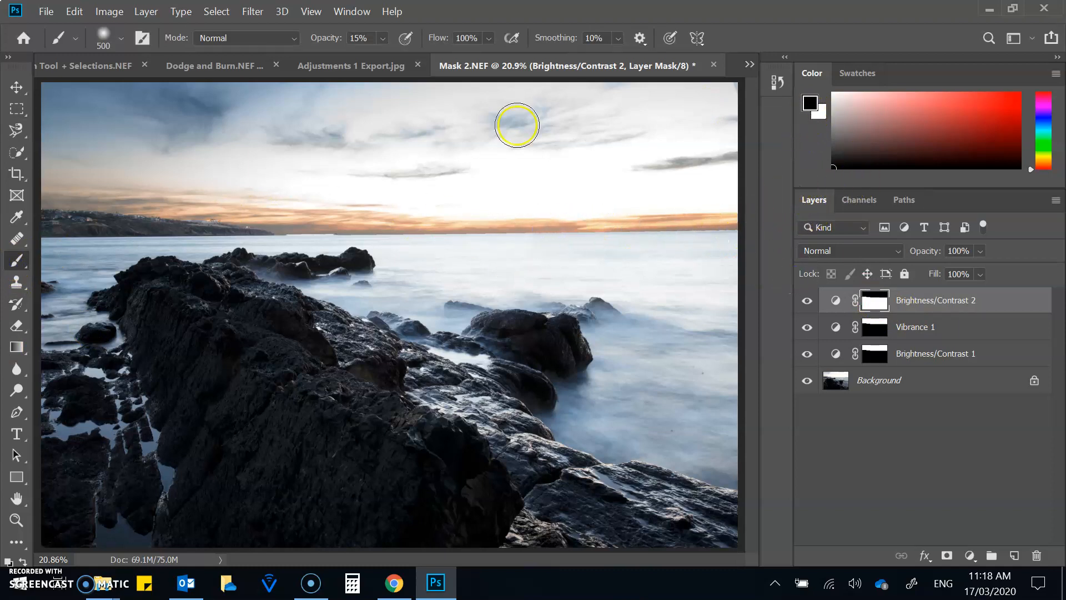
pyautogui.click(383, 38)
pyautogui.moveTo(385, 55); pyautogui.dragTo(545, 54)
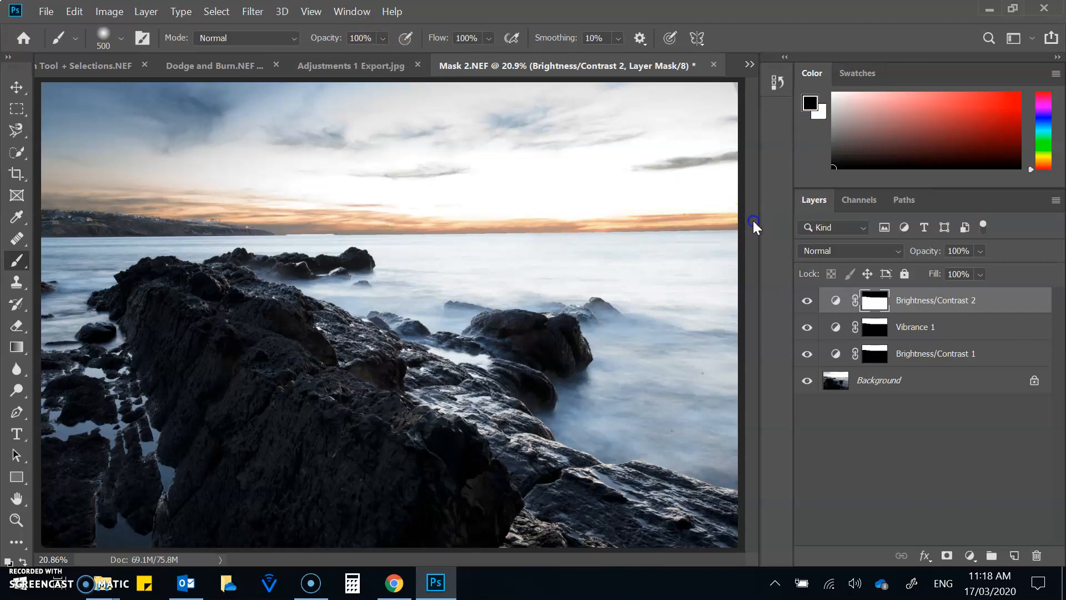
pyautogui.moveTo(697, 226)
pyautogui.mouseDown()
pyautogui.moveTo(503, 238)
pyautogui.moveTo(561, 244)
pyautogui.mouseUp()
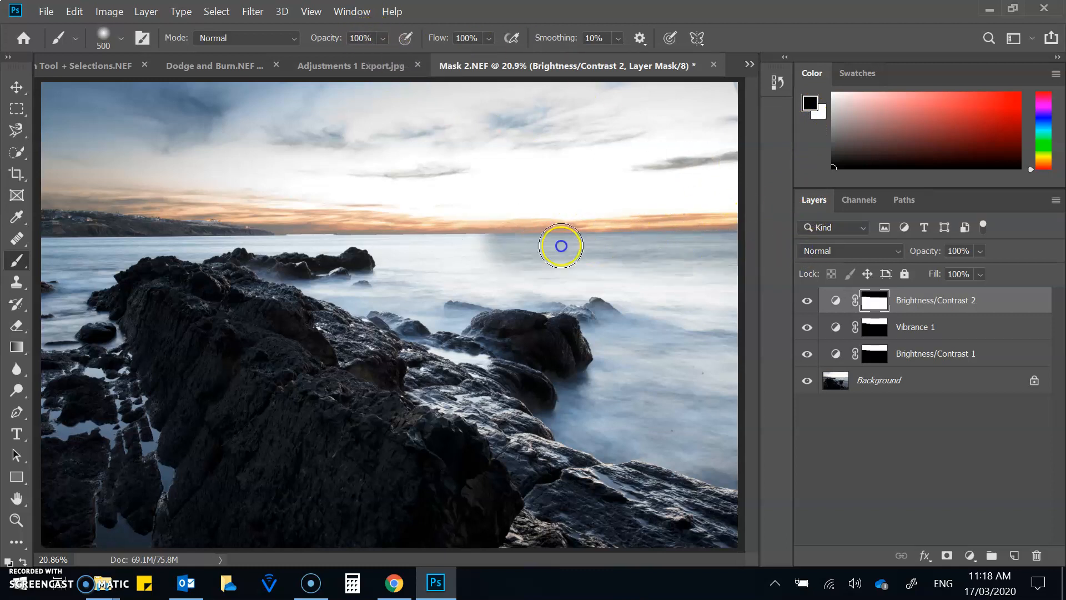
pyautogui.moveTo(513, 213); pyautogui.dragTo(506, 200)
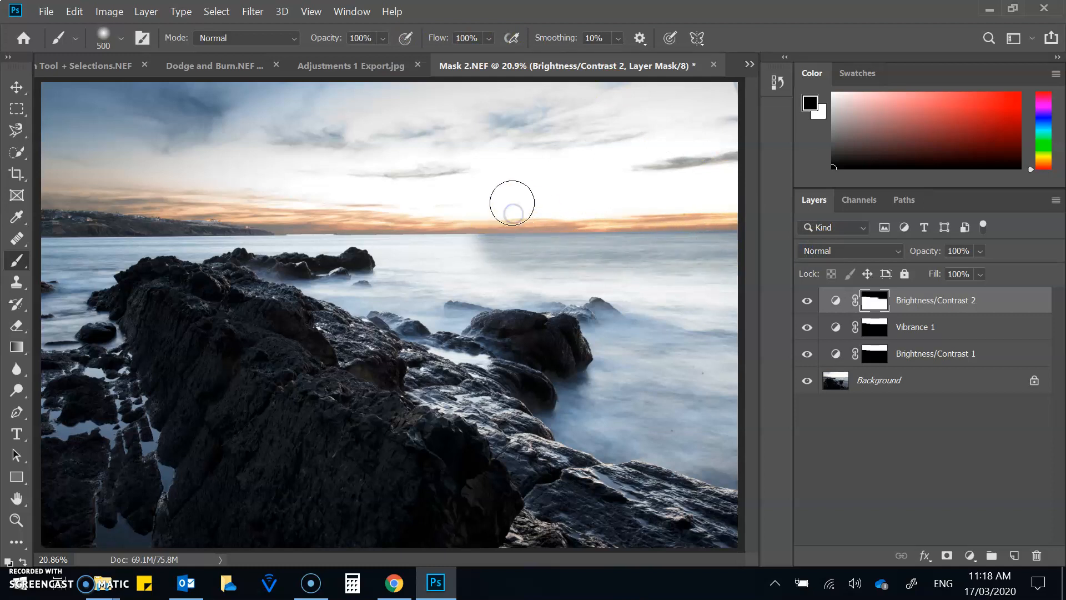
pyautogui.hotkey('ctrl', 'z')
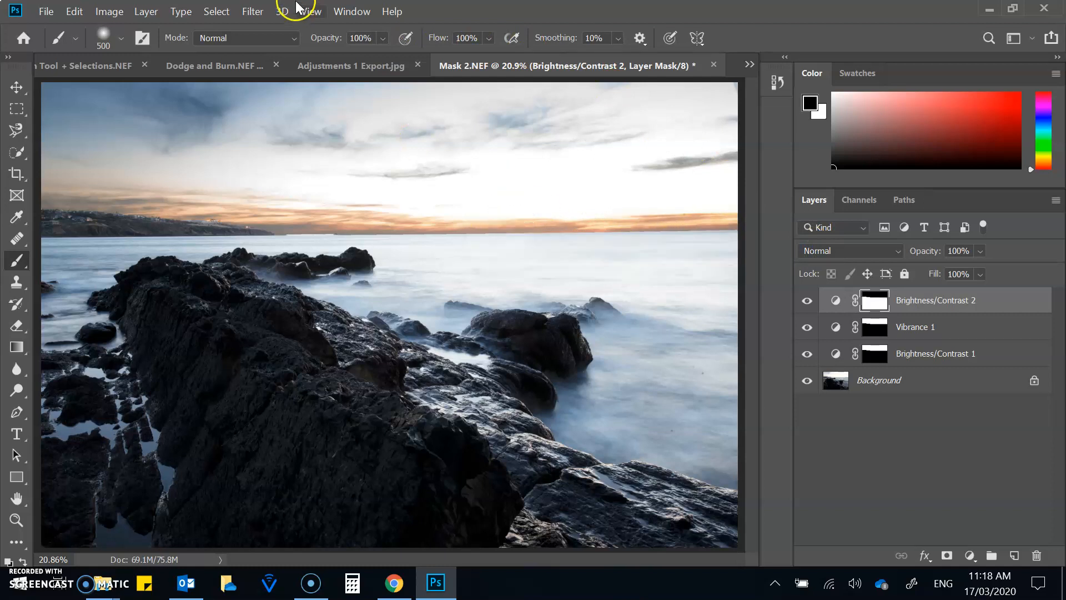
# - Paint black over the bright sea on the Brightness/Contrast 2 mask with a 1000-pixel brush at 50% opacity, from the horizon down
pyautogui.click(383, 38)
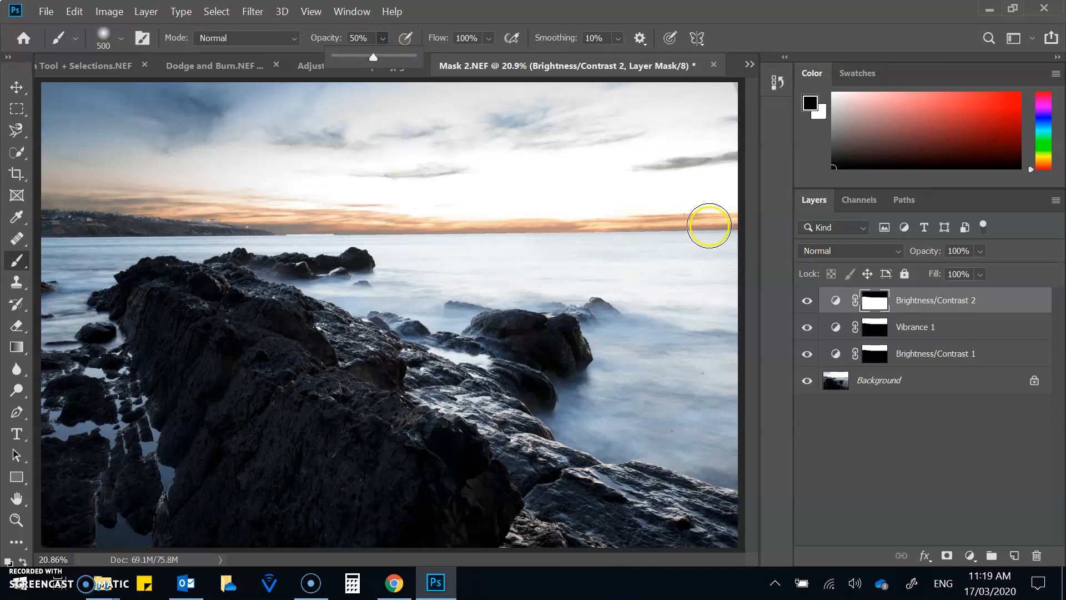
pyautogui.press(']')
pyautogui.press(']')
pyautogui.press(']')
pyautogui.press(']')
pyautogui.press(']')
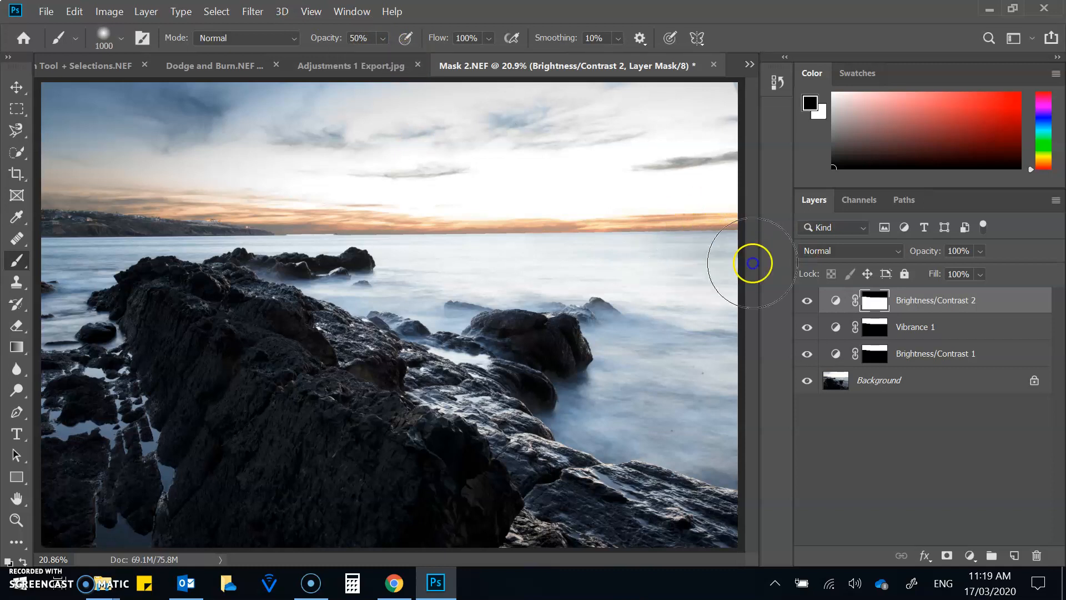
pyautogui.moveTo(626, 231)
pyautogui.mouseDown()
pyautogui.moveTo(673, 238)
pyautogui.moveTo(684, 266)
pyautogui.mouseUp()
pyautogui.click(611, 248)
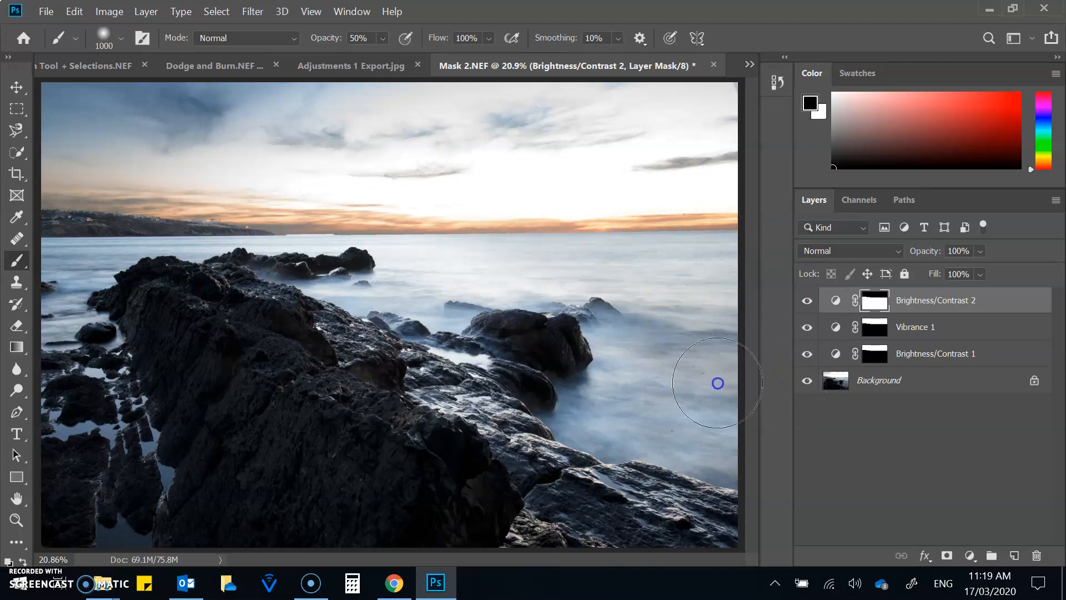
pyautogui.moveTo(612, 317); pyautogui.dragTo(563, 319)
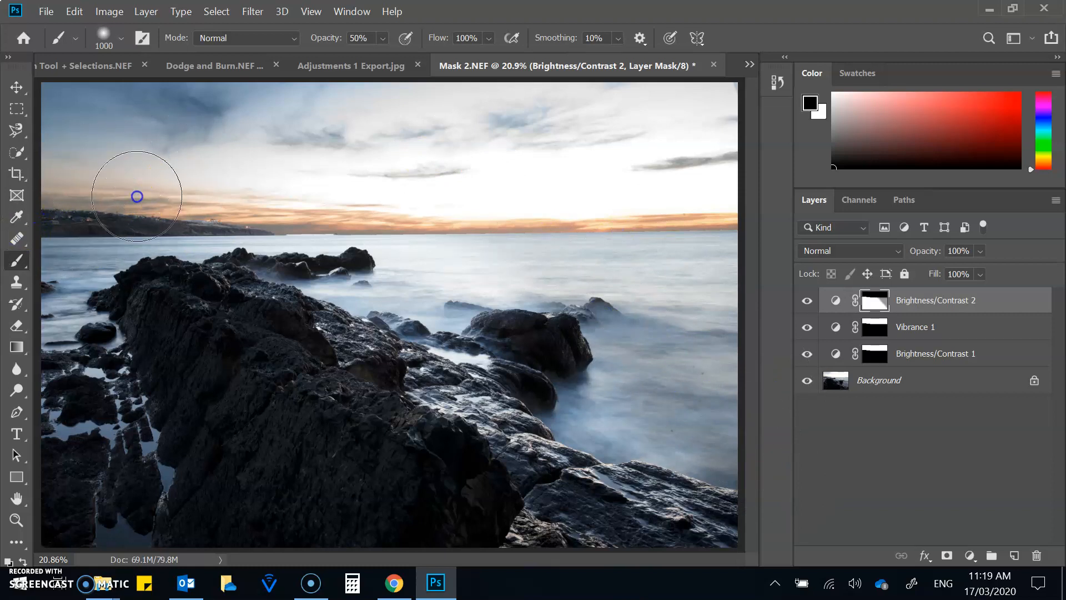
pyautogui.click(480, 225)
pyautogui.moveTo(516, 238)
pyautogui.mouseDown()
pyautogui.moveTo(396, 218)
pyautogui.moveTo(671, 205)
pyautogui.mouseUp()
pyautogui.moveTo(611, 311); pyautogui.dragTo(676, 321)
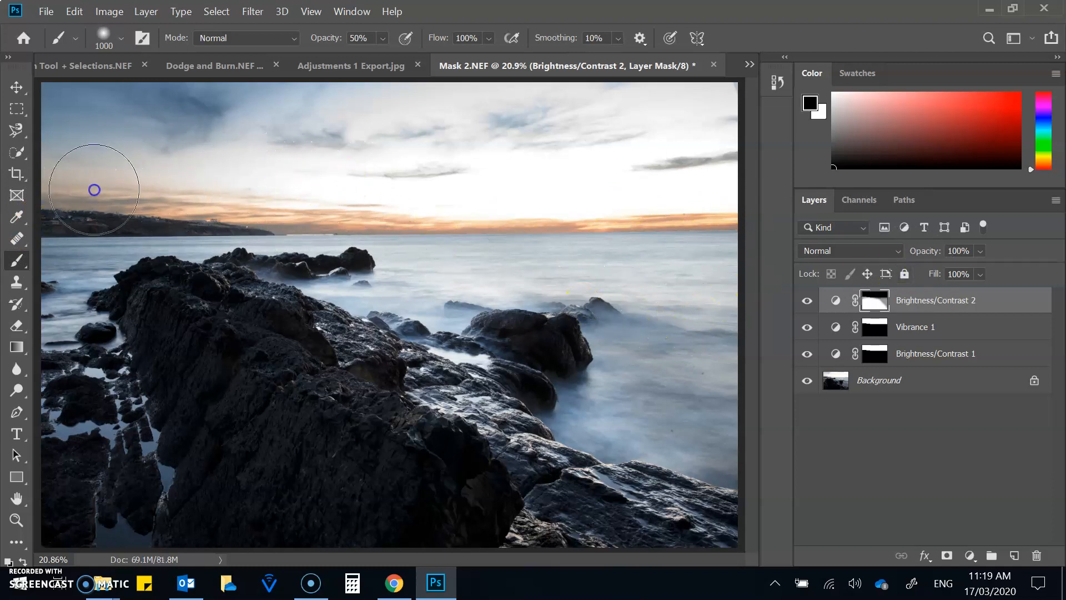
# - Check the Brightness/Contrast 2 effect by toggling its visibility, and paint more black on its mask over the sea and adjoining rocks
pyautogui.click(807, 300)
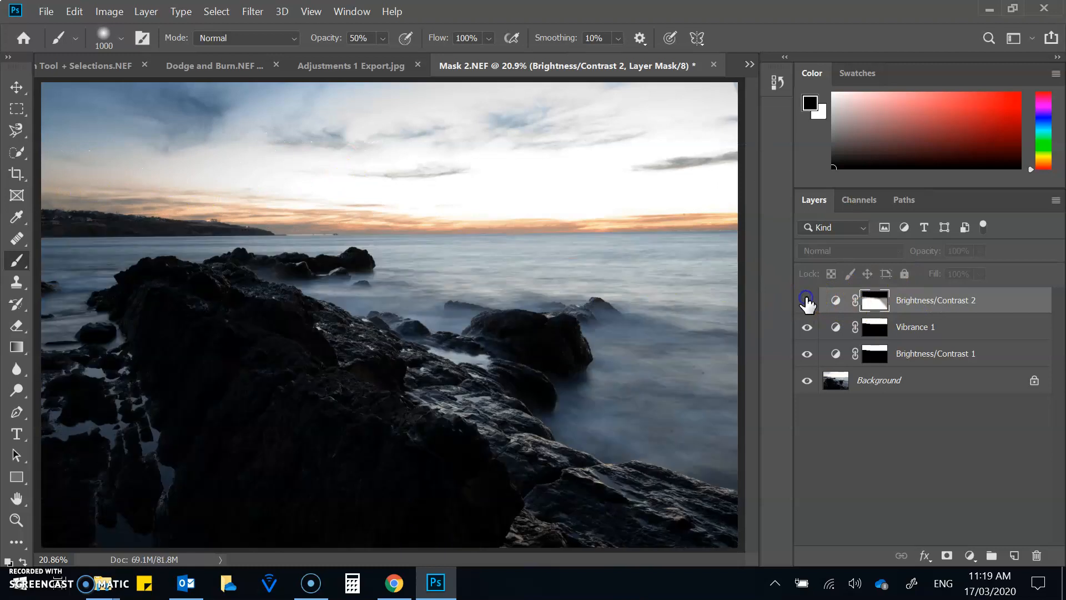
pyautogui.click(807, 301)
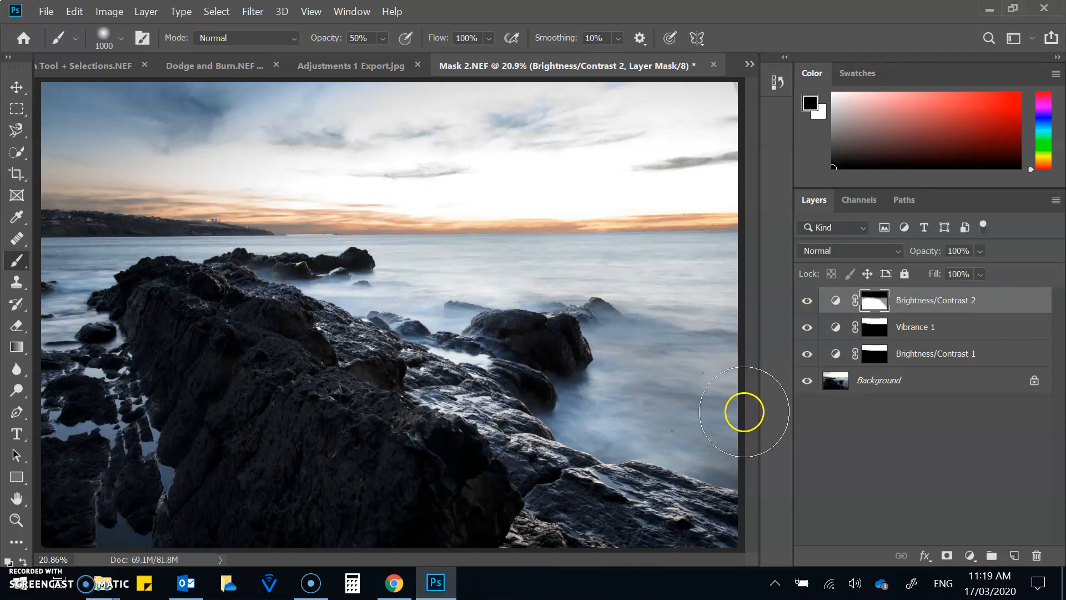
pyautogui.moveTo(739, 508)
pyautogui.mouseDown()
pyautogui.moveTo(605, 476)
pyautogui.moveTo(230, 279)
pyautogui.mouseUp()
pyautogui.moveTo(551, 397)
pyautogui.mouseDown()
pyautogui.moveTo(730, 397)
pyautogui.moveTo(690, 314)
pyautogui.mouseUp()
pyautogui.moveTo(692, 266)
pyautogui.mouseDown()
pyautogui.moveTo(579, 280)
pyautogui.moveTo(465, 261)
pyautogui.moveTo(405, 266)
pyautogui.mouseUp()
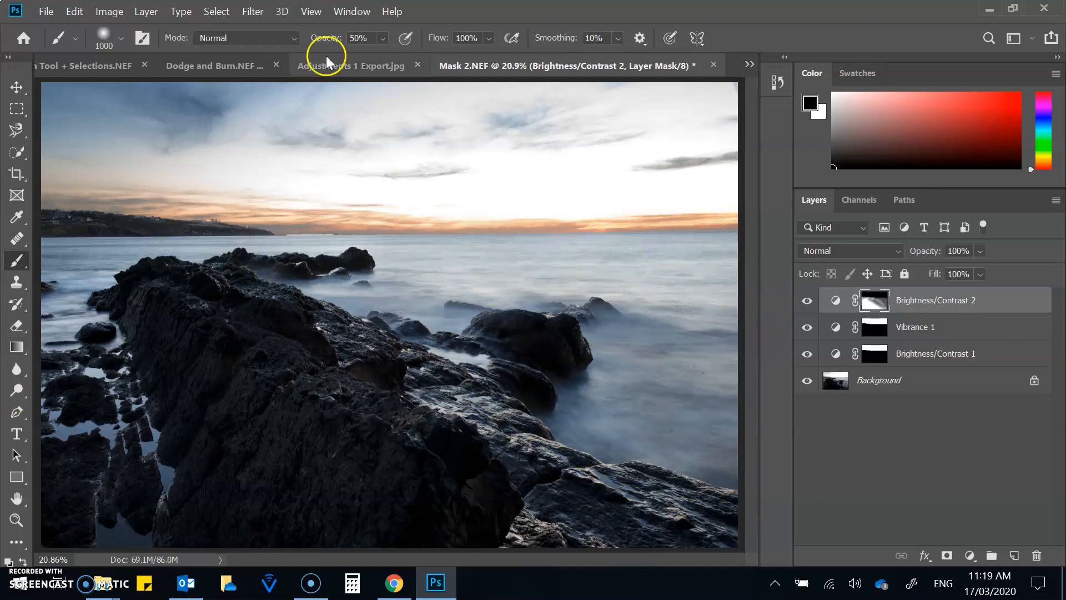
# - Compare the rocks and sea with and without the repainted Brightness/Contrast 2 adjustment by repeatedly toggling its visibility
pyautogui.click(811, 300)
pyautogui.click(810, 301)
pyautogui.click(810, 302)
pyautogui.click(810, 303)
pyautogui.click(810, 303)
pyautogui.click(810, 305)
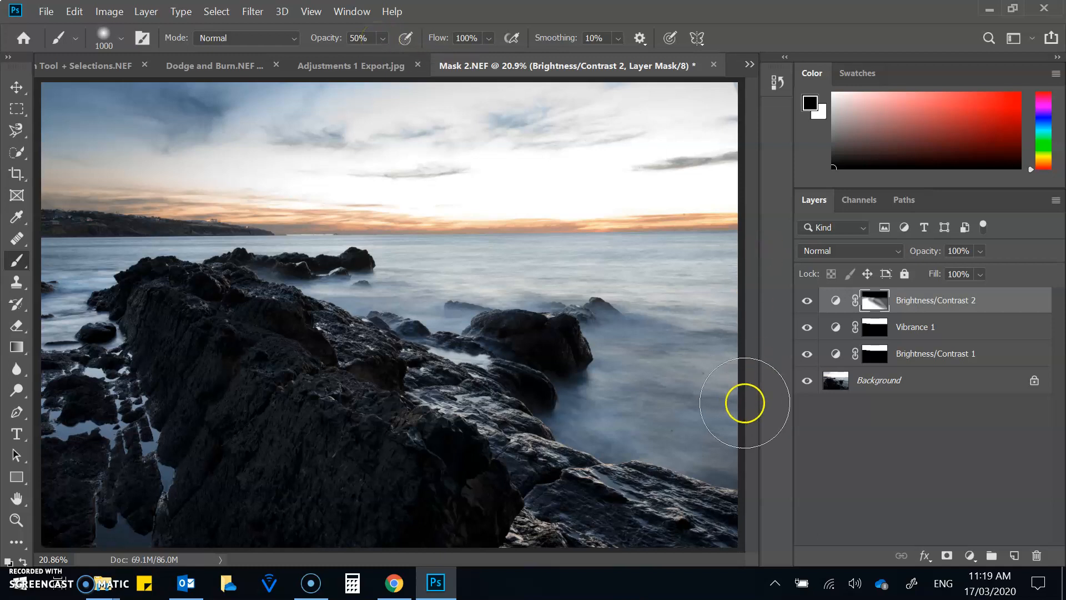
pyautogui.click(807, 301)
pyautogui.click(806, 301)
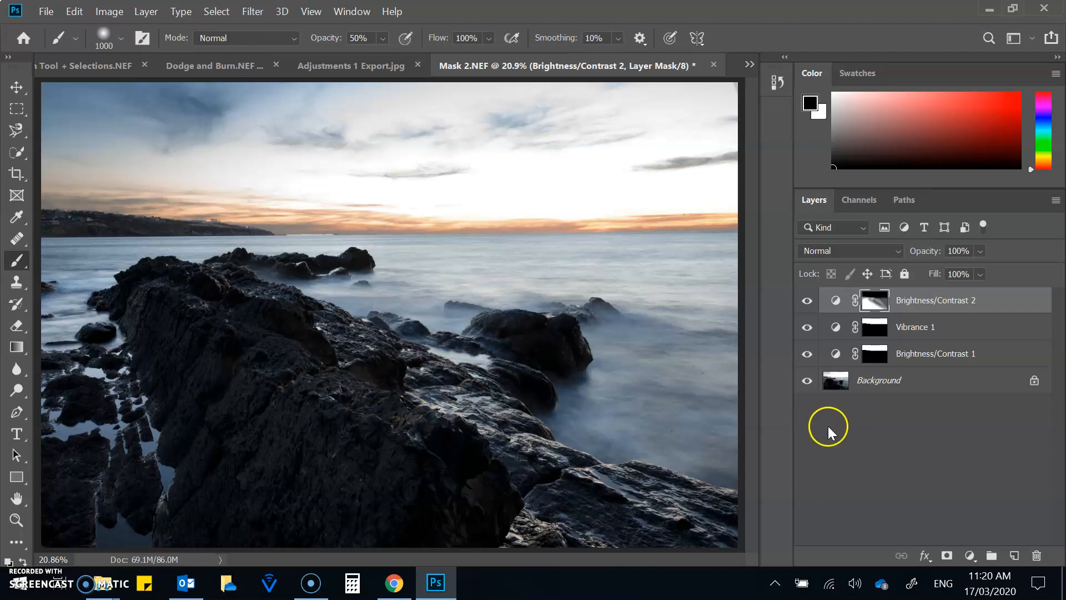
pyautogui.click(807, 300)
pyautogui.click(806, 300)
# - Set up an Export As of the image in JPG format with a width of 1200 px
pyautogui.click(46, 12)
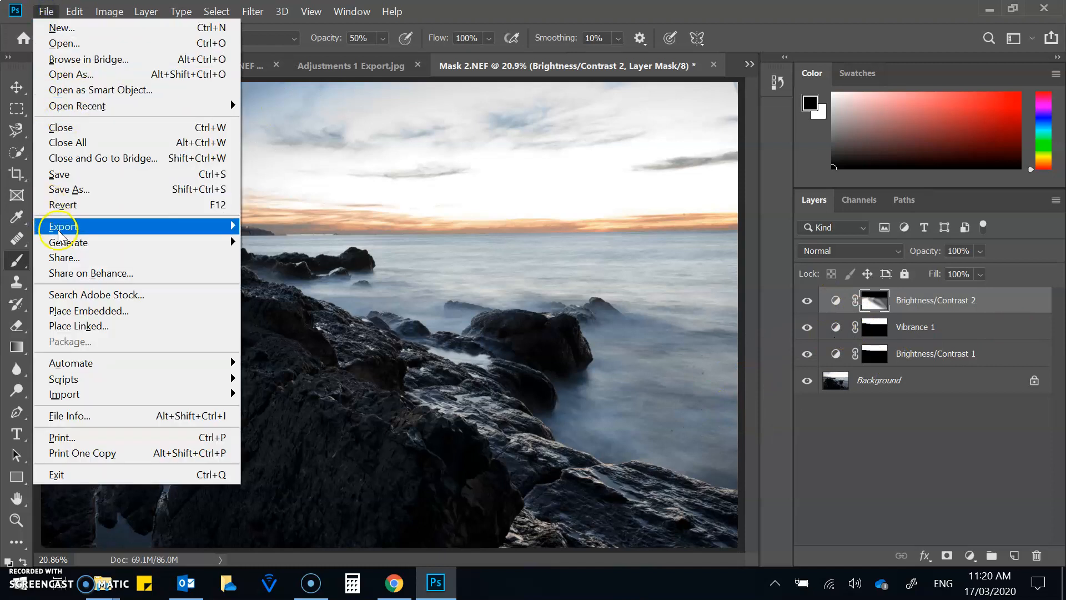
pyautogui.moveTo(72, 228)
pyautogui.click(283, 242)
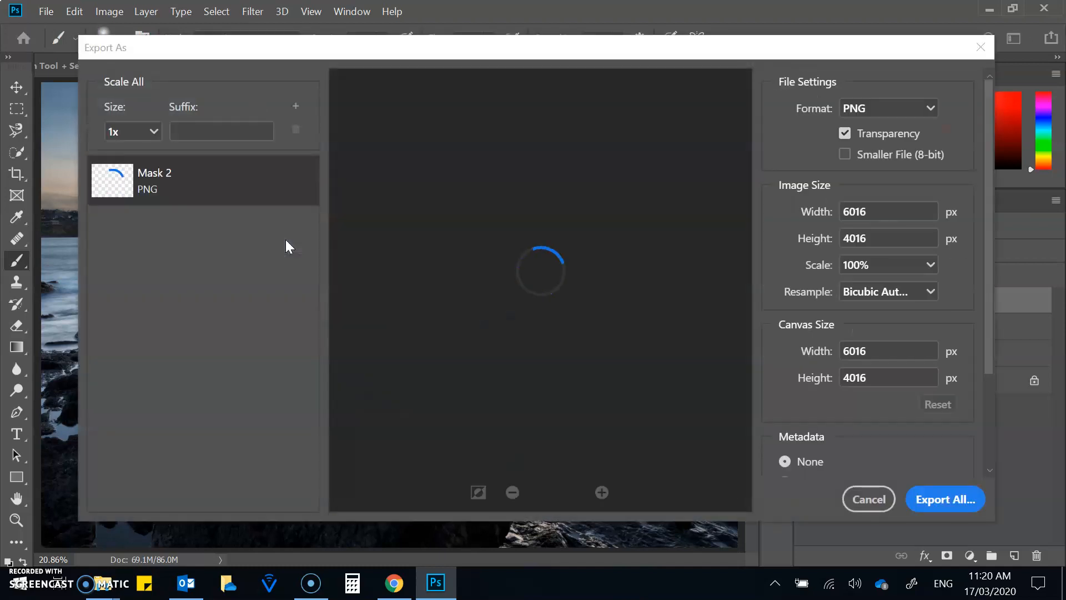
pyautogui.click(927, 108)
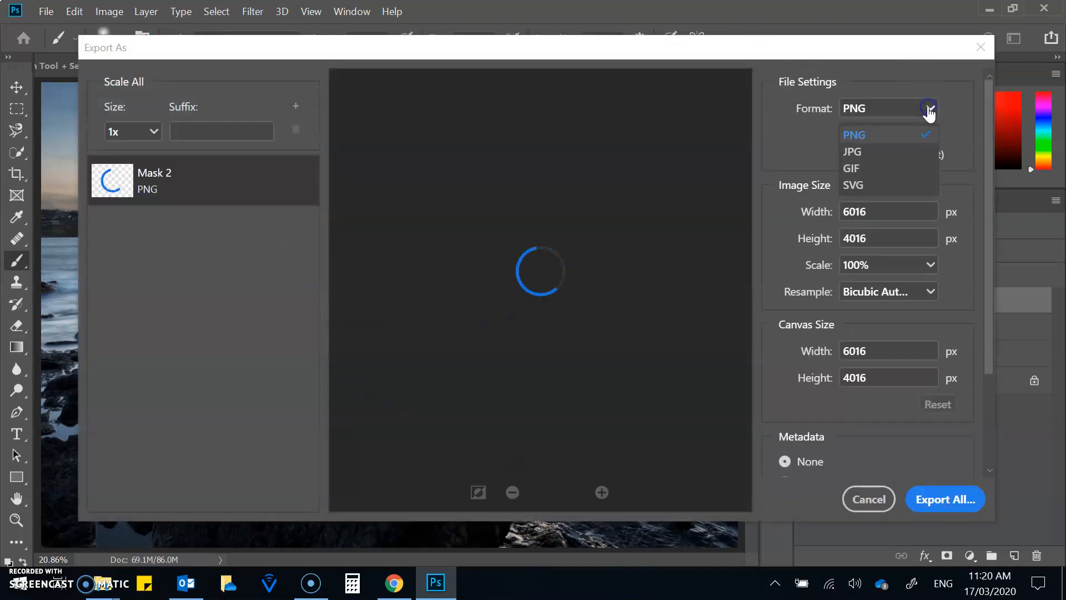
pyautogui.click(875, 153)
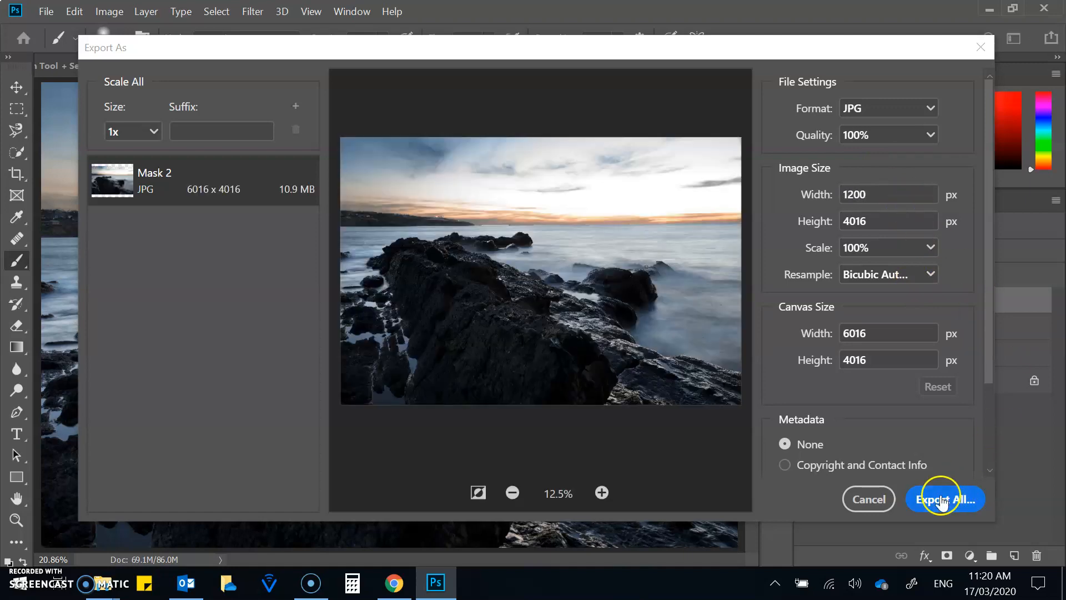
# - Export the image to the desktop's New folder as Mask 2 Export.jpg
pyautogui.click(944, 499)
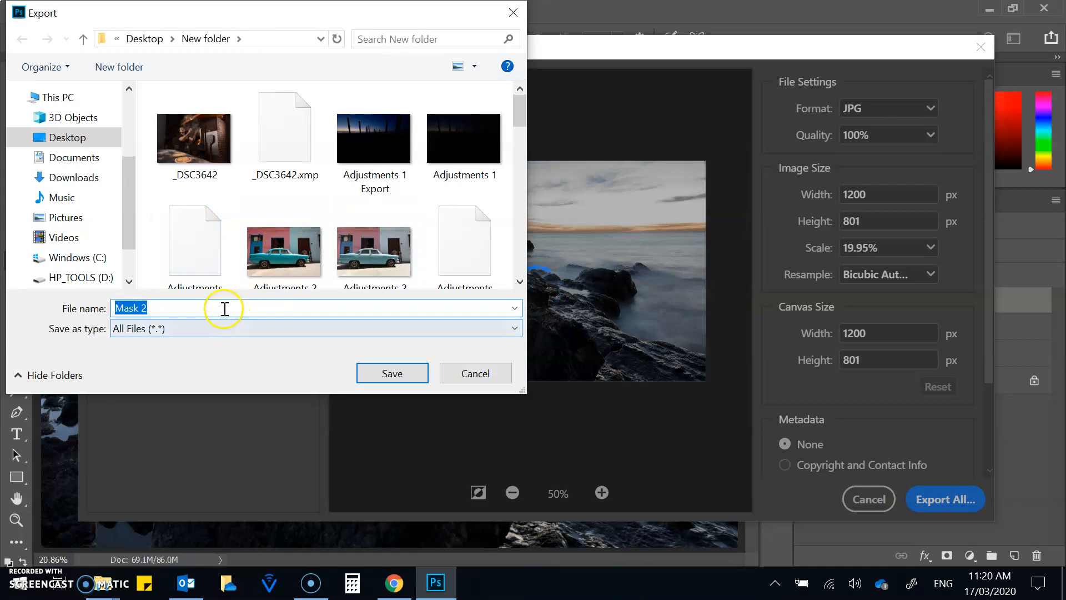
pyautogui.write('Export.jpg')
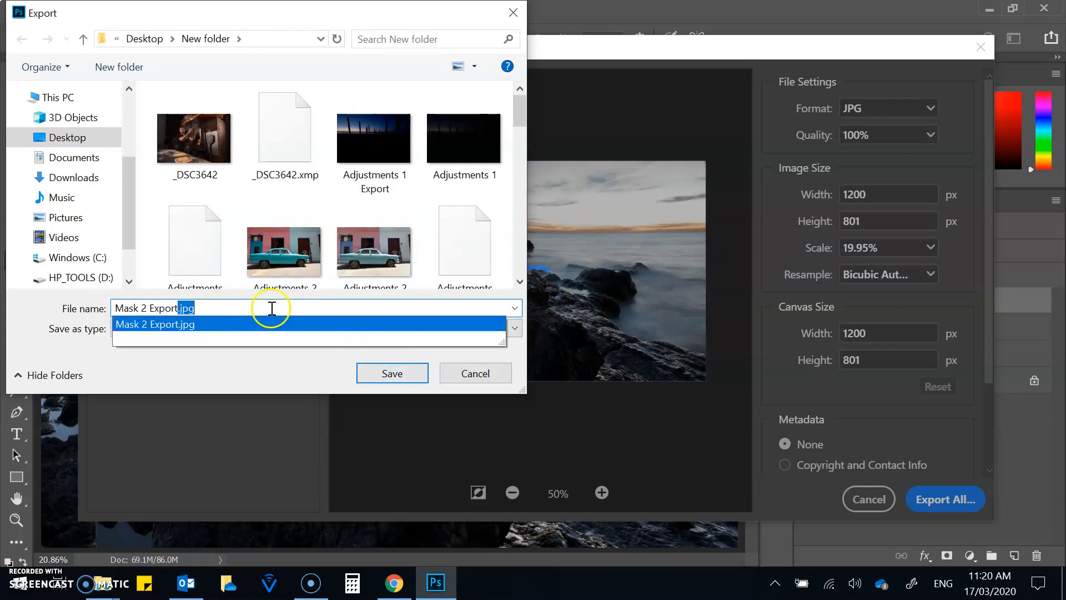
pyautogui.click(415, 381)
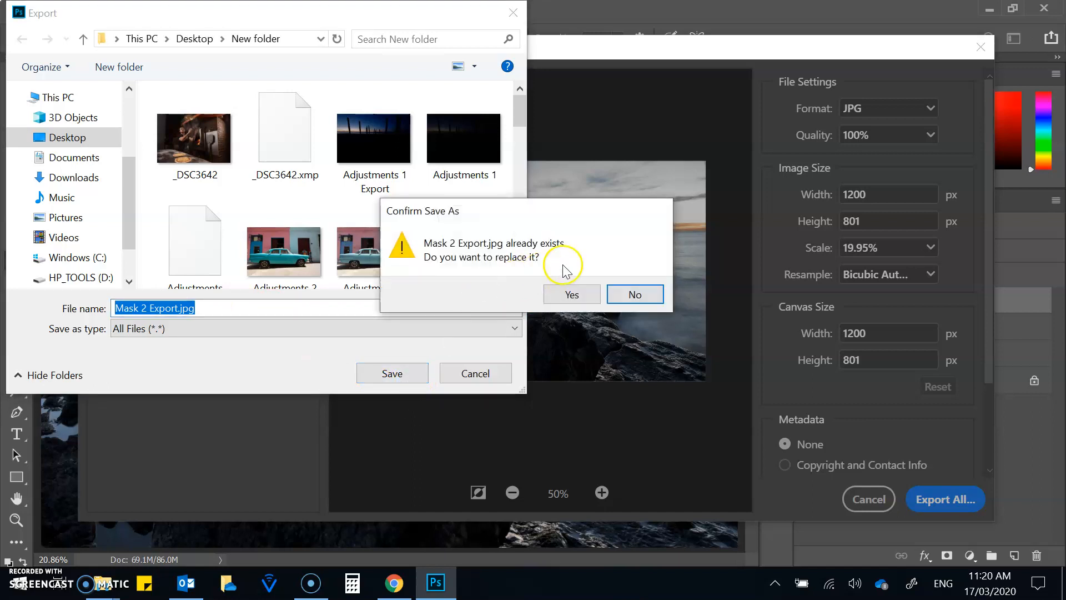